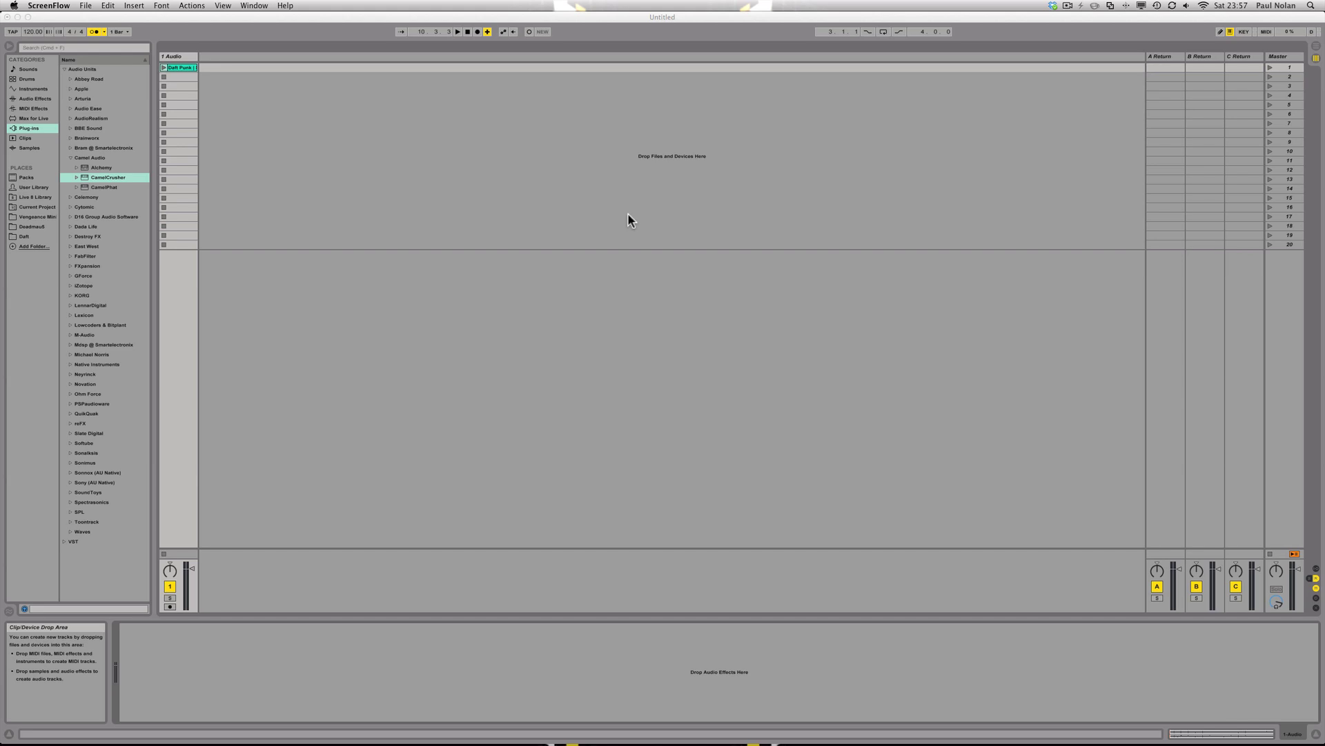
# Step: Open the sample of the Daft Punk clip on the audio track, and play it with the metronome turned off
pyautogui.click(184, 67)
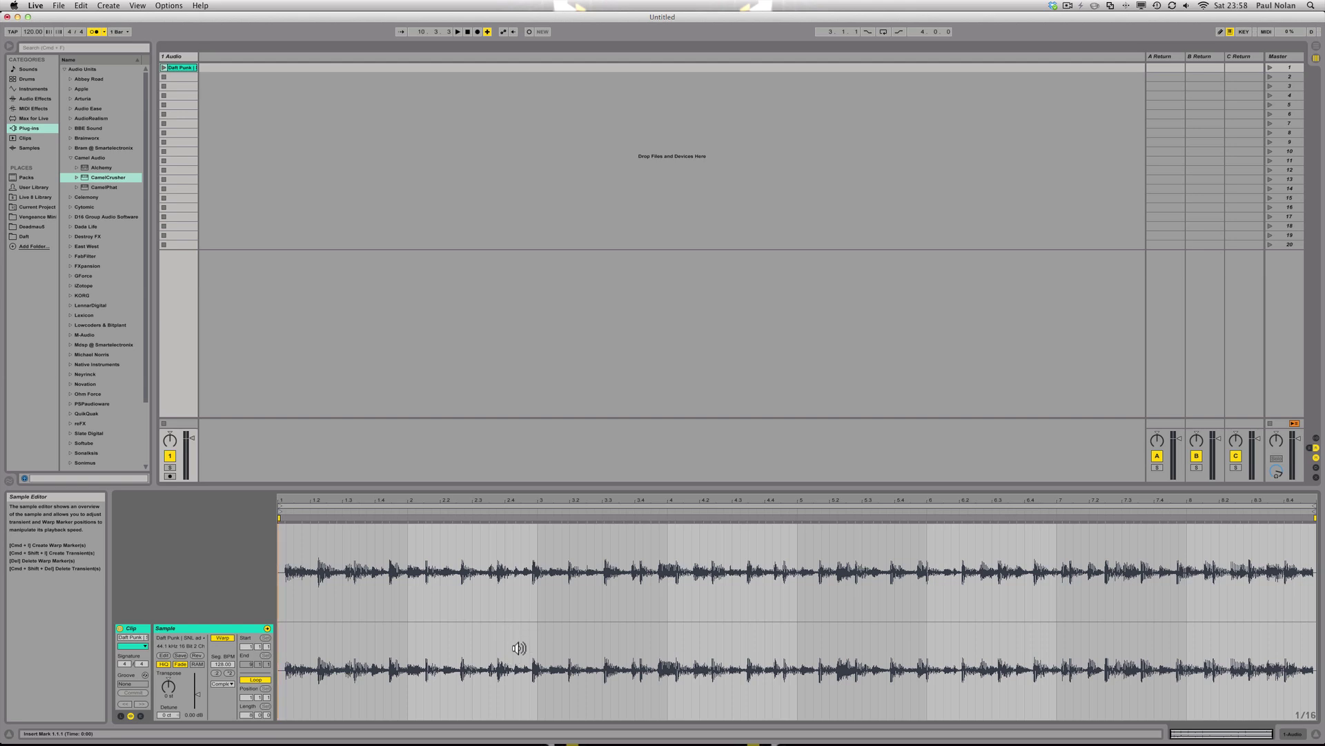
pyautogui.click(164, 67)
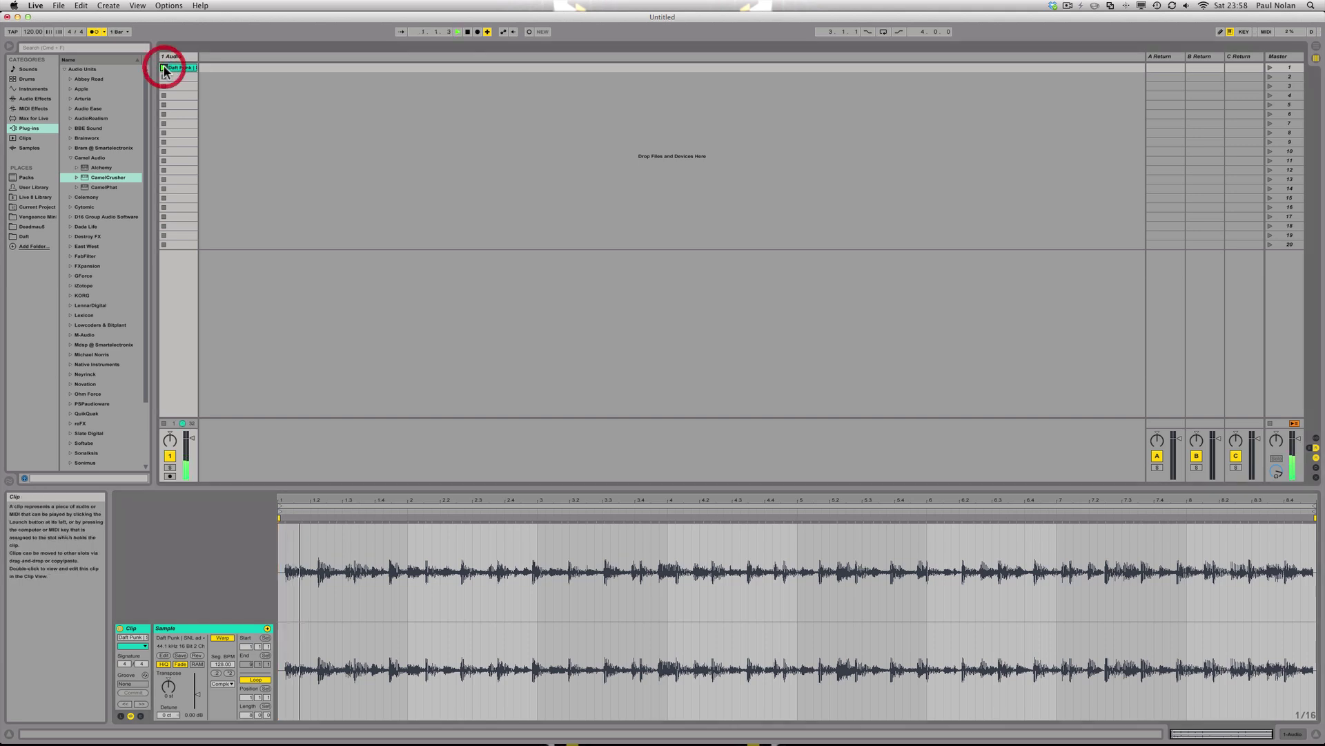
pyautogui.click(93, 32)
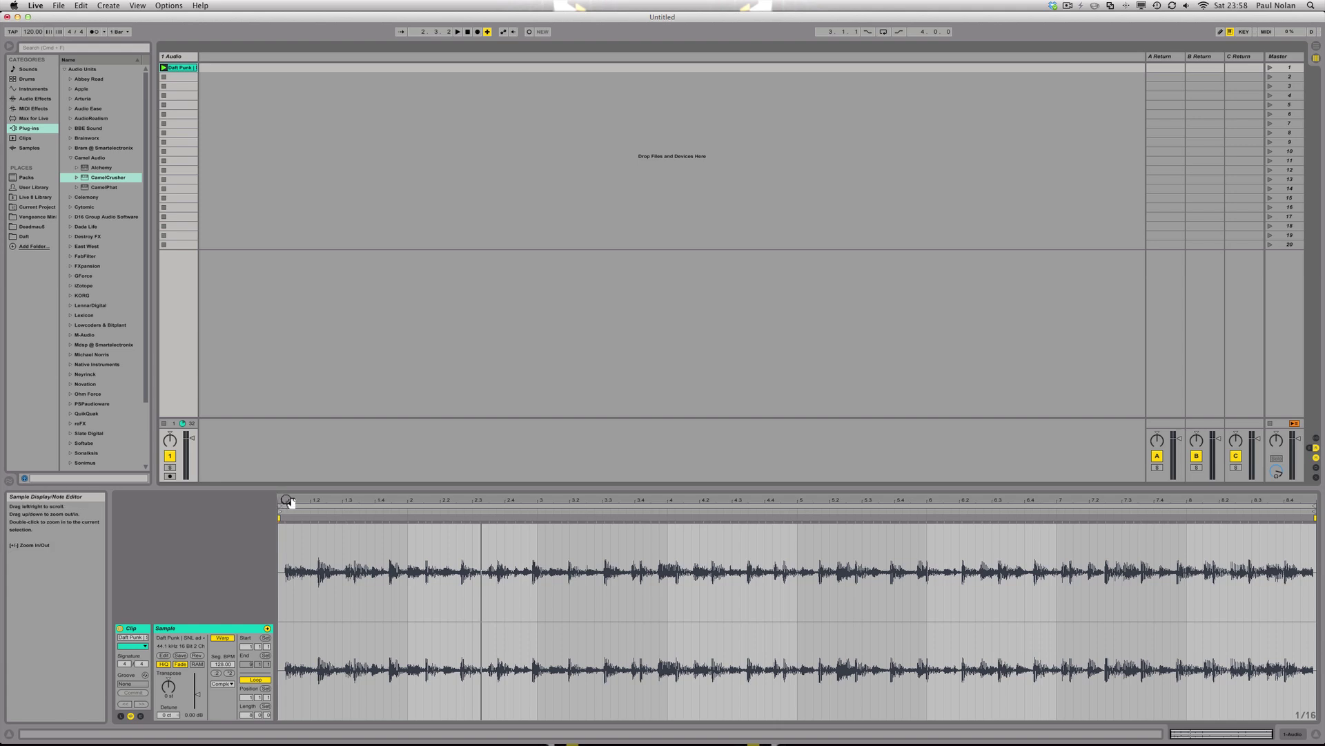
# Step: Shift the waveform beneath the first warp marker so the clip's first transient sits on beat 1.1.1
pyautogui.press('+')
pyautogui.press('+')
pyautogui.press('+')
pyautogui.press('+')
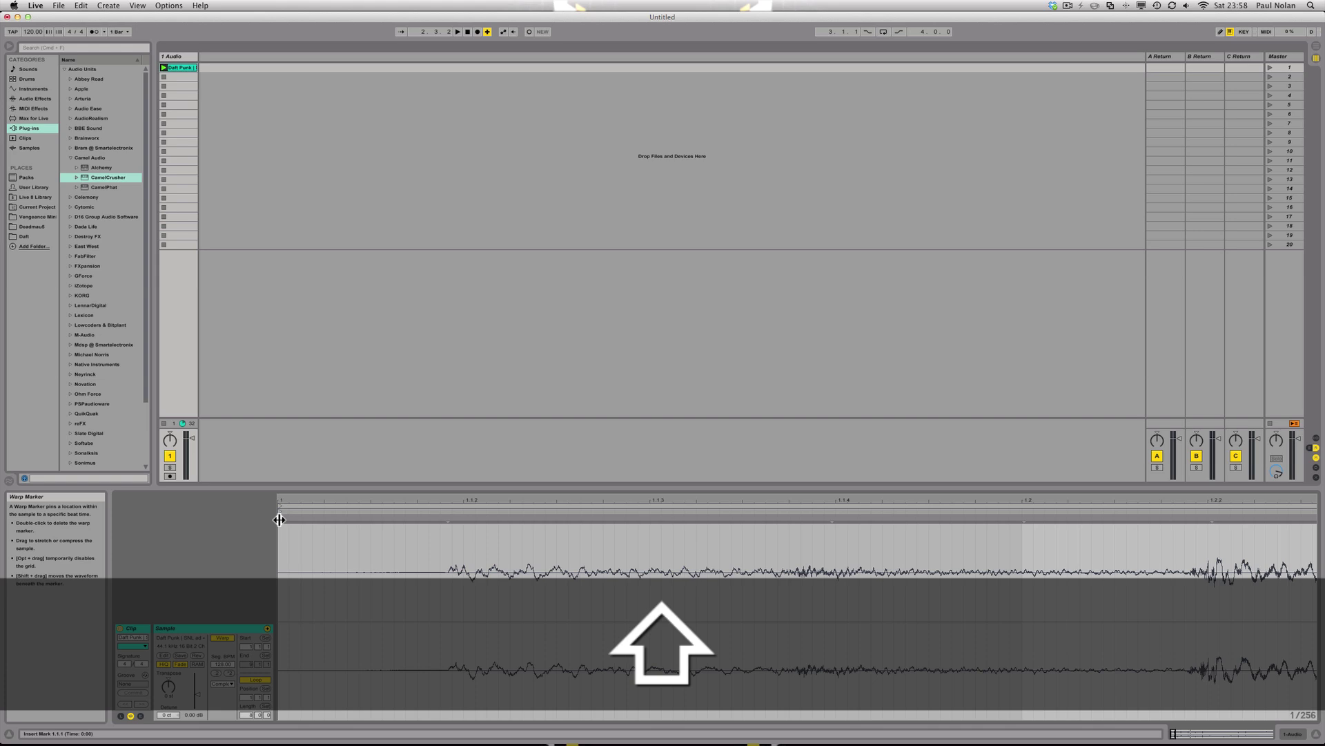
pyautogui.click(279, 519)
pyautogui.moveTo(291, 527)
pyautogui.mouseDown()
pyautogui.moveTo(228, 526)
pyautogui.moveTo(334, 532)
pyautogui.mouseUp()
pyautogui.moveTo(521, 503); pyautogui.dragTo(522, 420)
pyautogui.moveTo(305, 503); pyautogui.dragTo(305, 506)
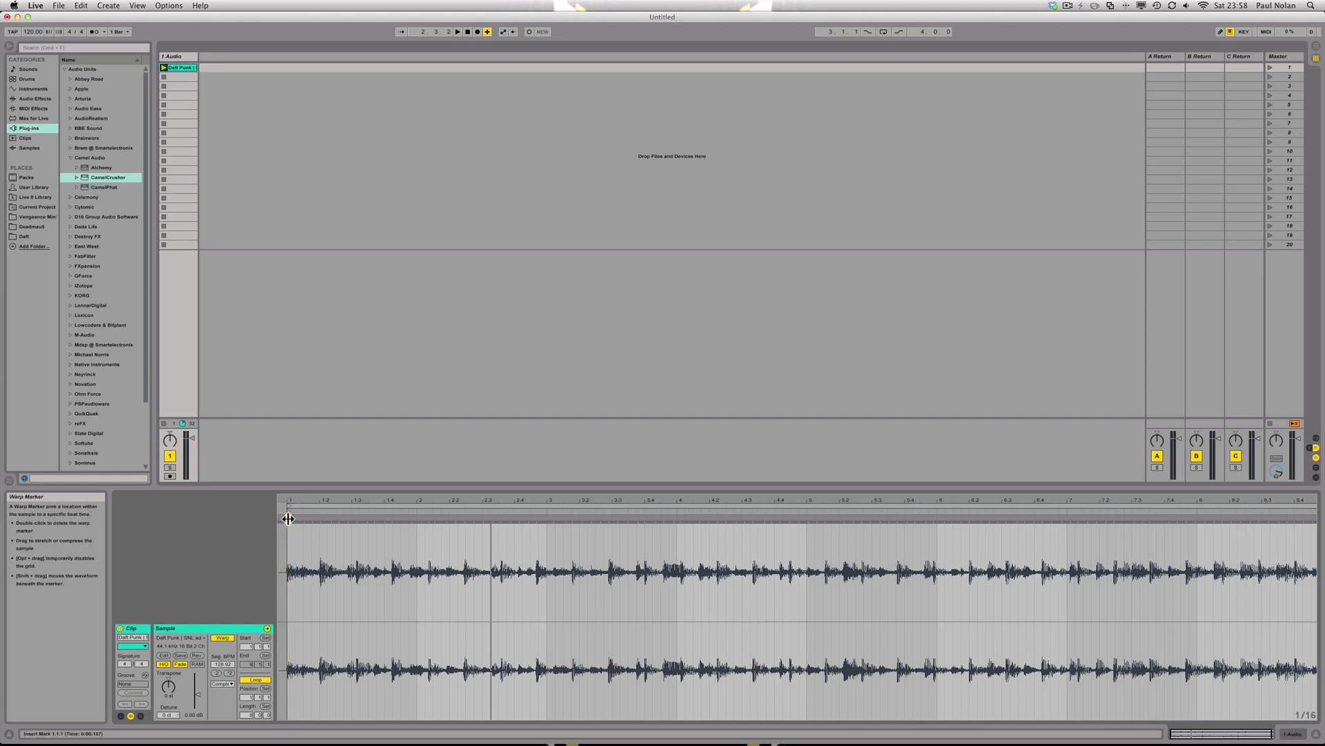
# Step: Apply Warp From Here at the first warp marker, and check the clip's timing against the metronome
pyautogui.rightClick(287, 518)
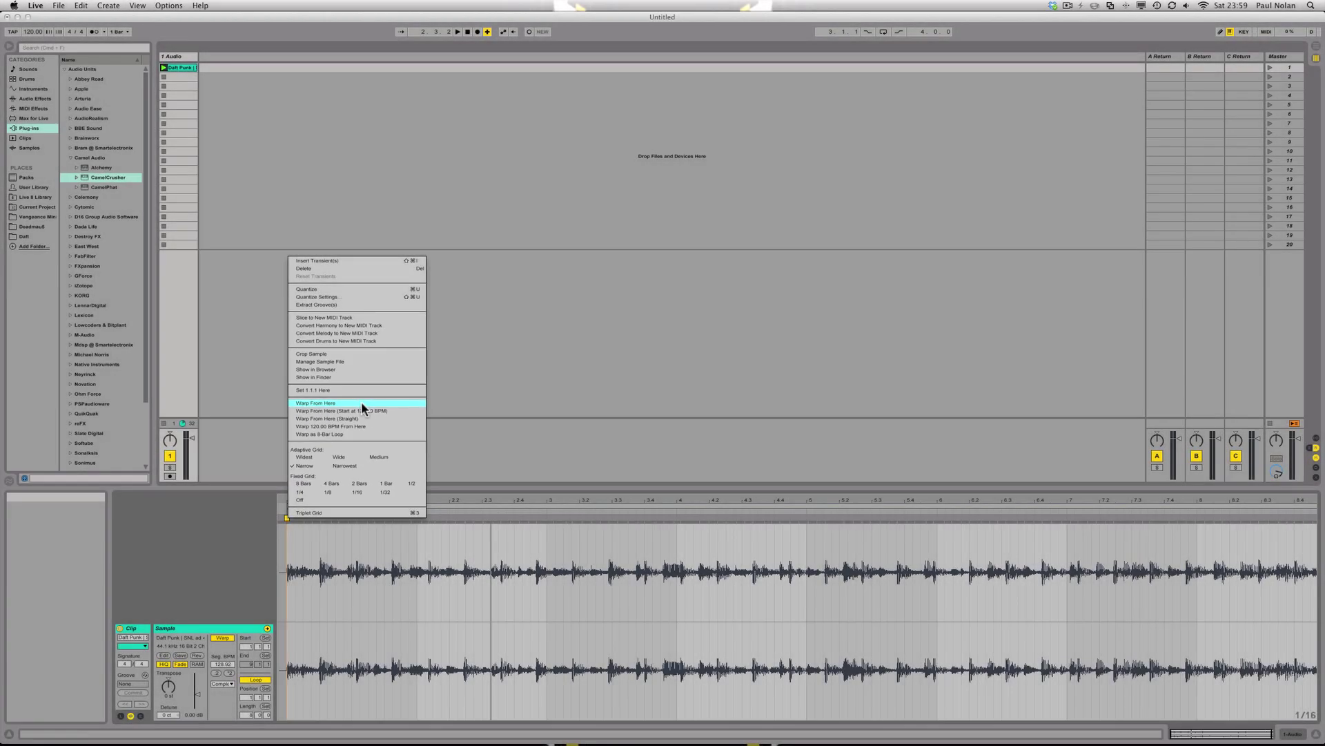
pyautogui.click(362, 404)
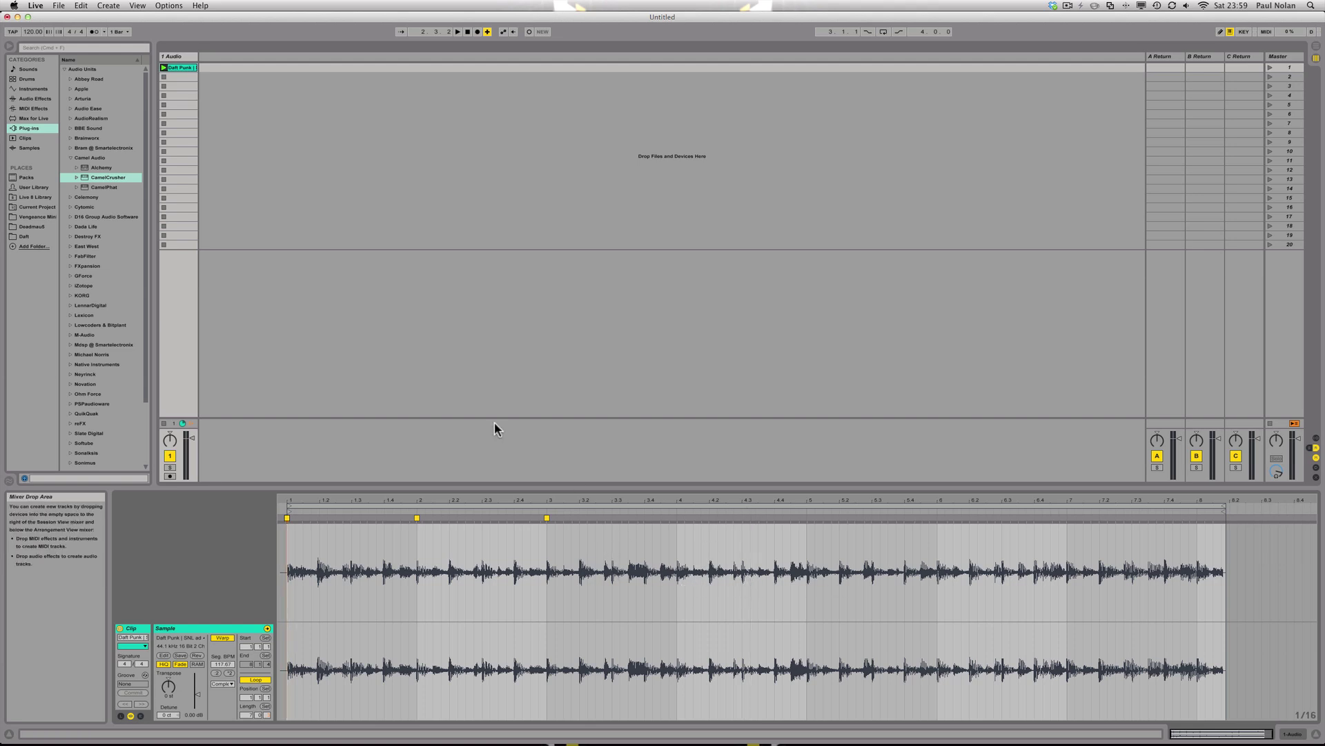
pyautogui.click(94, 33)
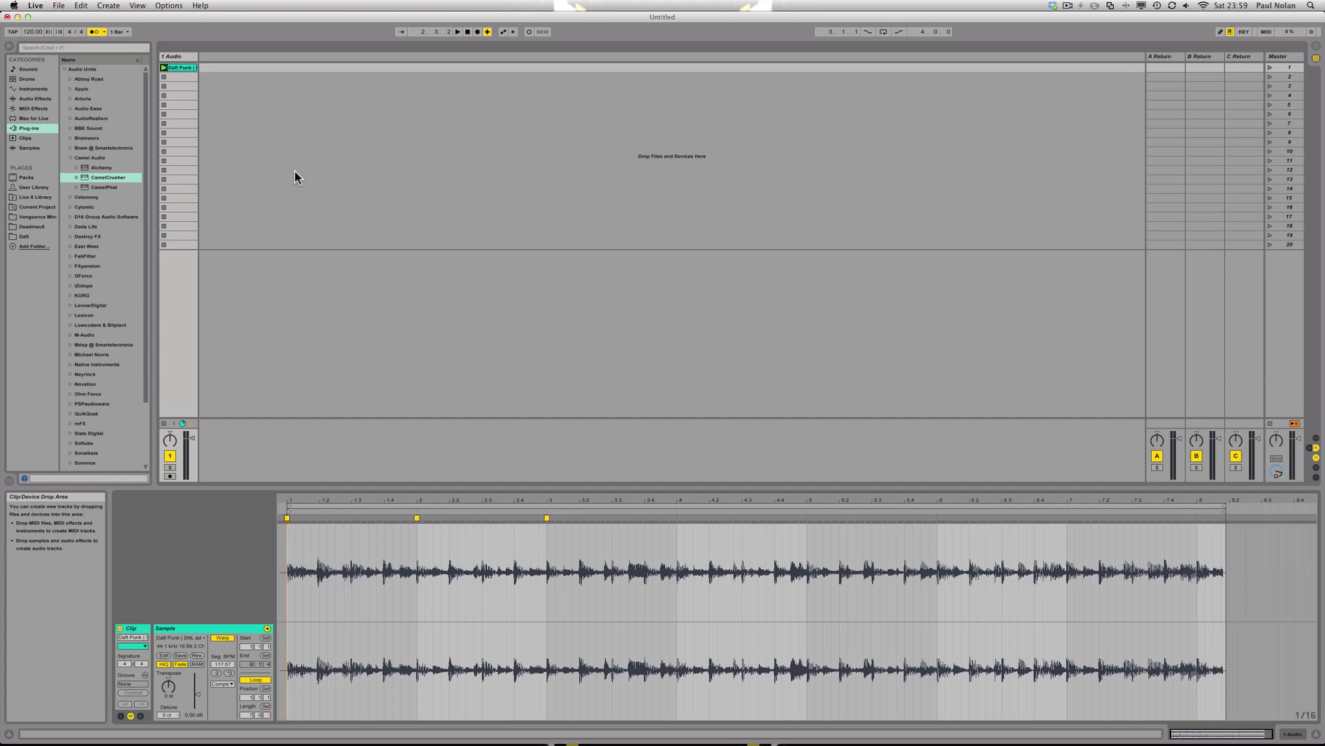
pyautogui.press('space')
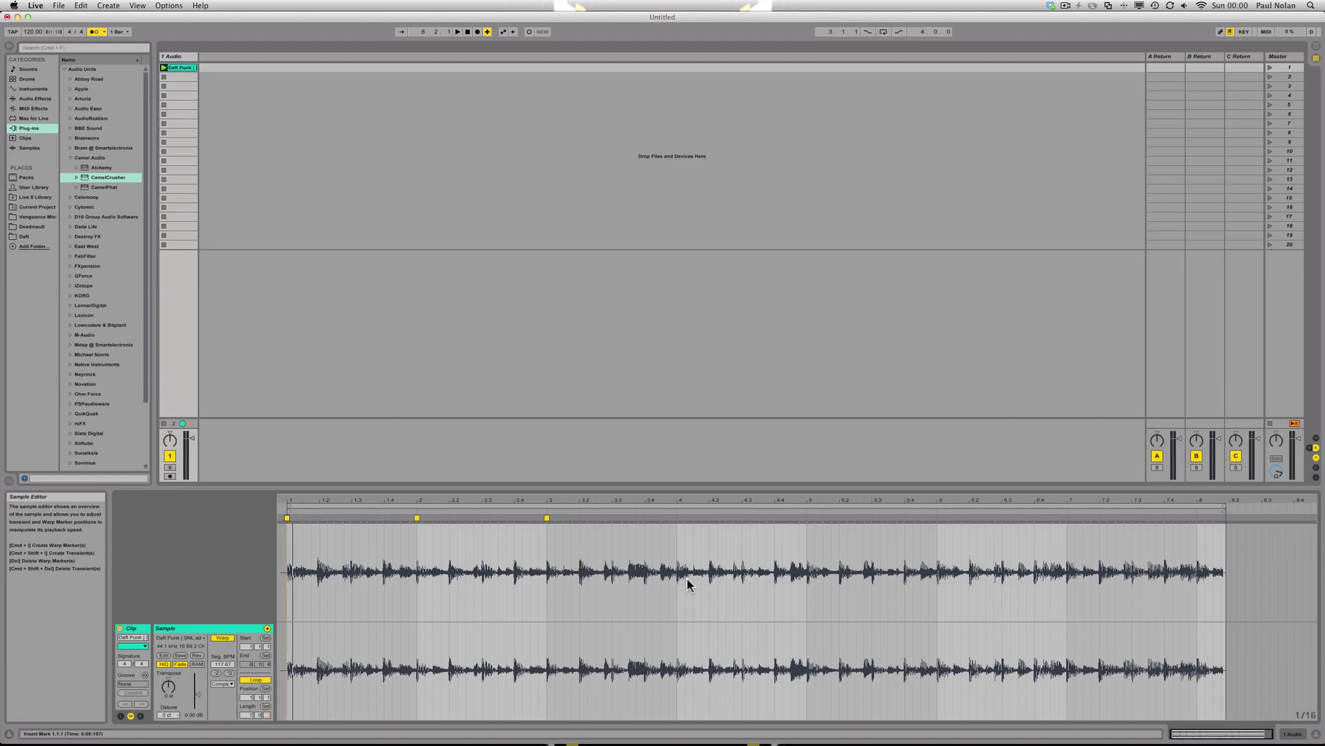
# Step: Add warp markers on the transients of all remaining beats in the clip, from 1.2 to the start of bar 8
pyautogui.click(319, 519)
pyautogui.moveTo(320, 520); pyautogui.dragTo(321, 519)
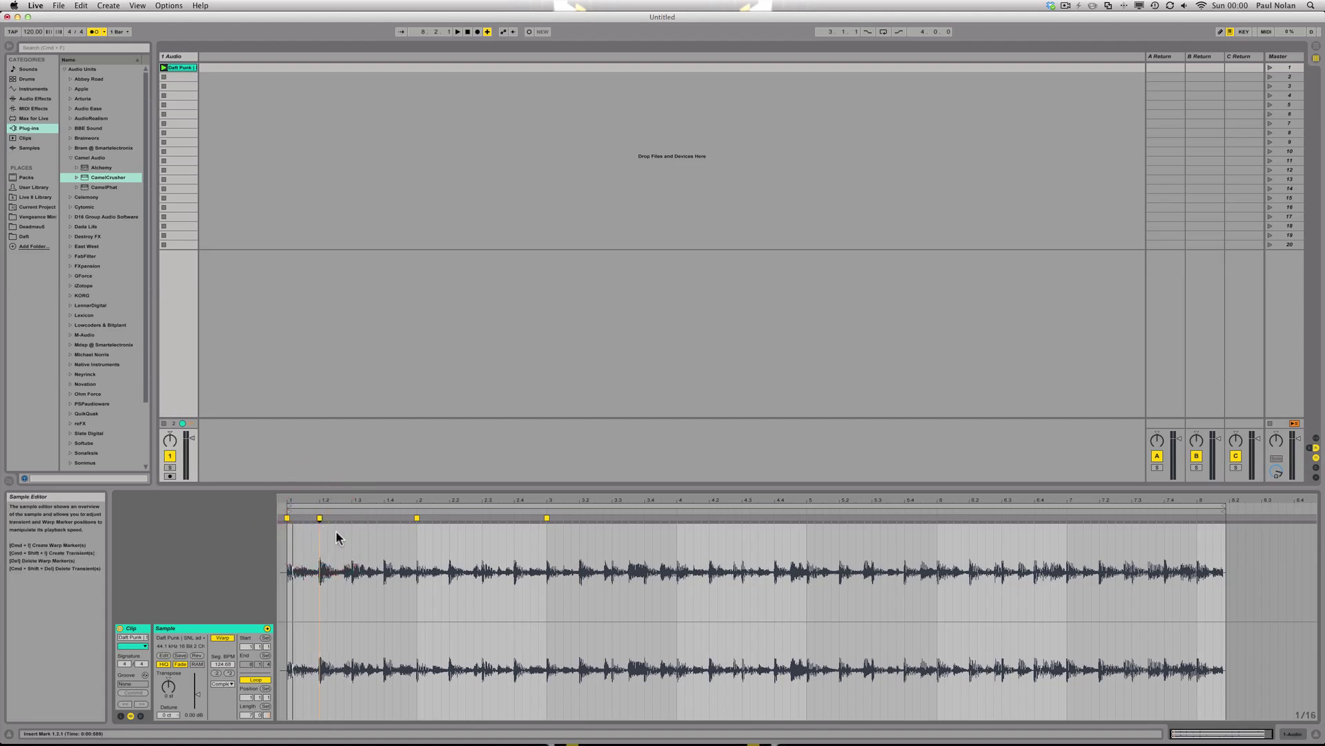
pyautogui.doubleClick(352, 518)
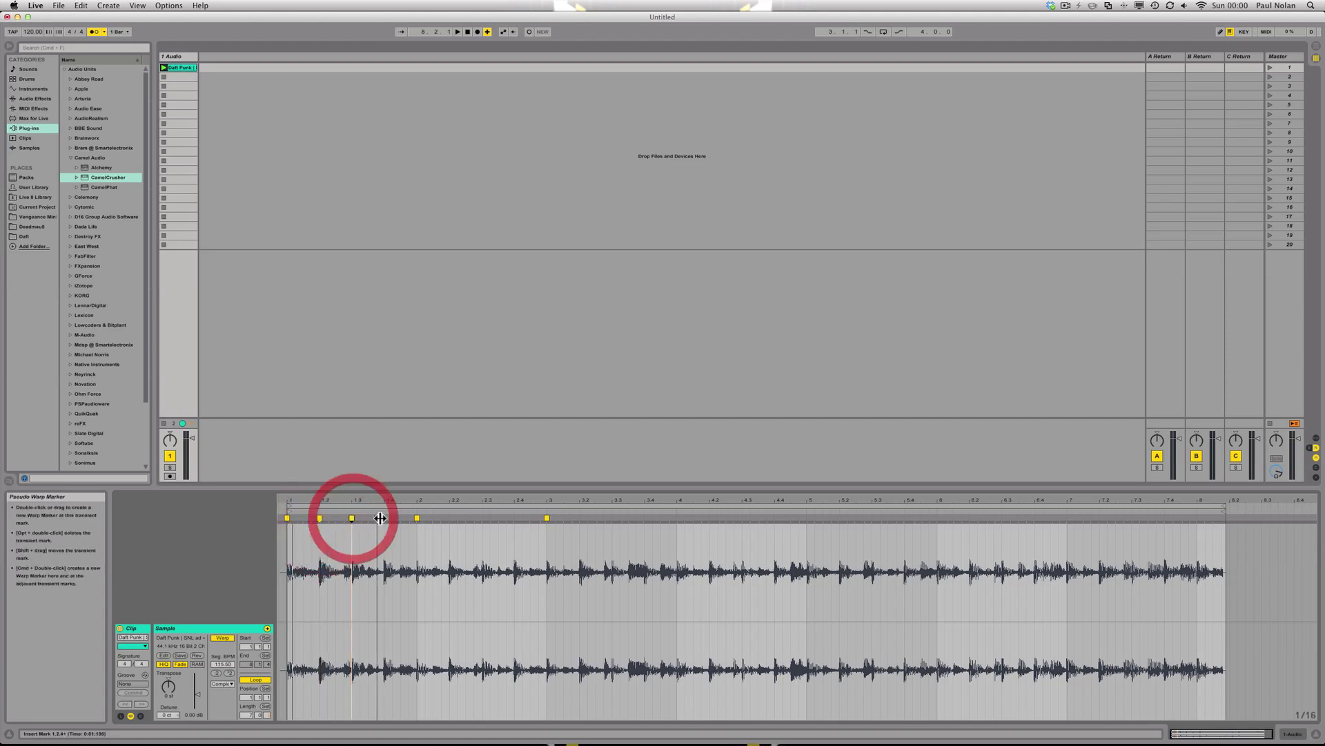
pyautogui.doubleClick(384, 518)
pyautogui.doubleClick(449, 518)
pyautogui.doubleClick(481, 518)
pyautogui.doubleClick(513, 518)
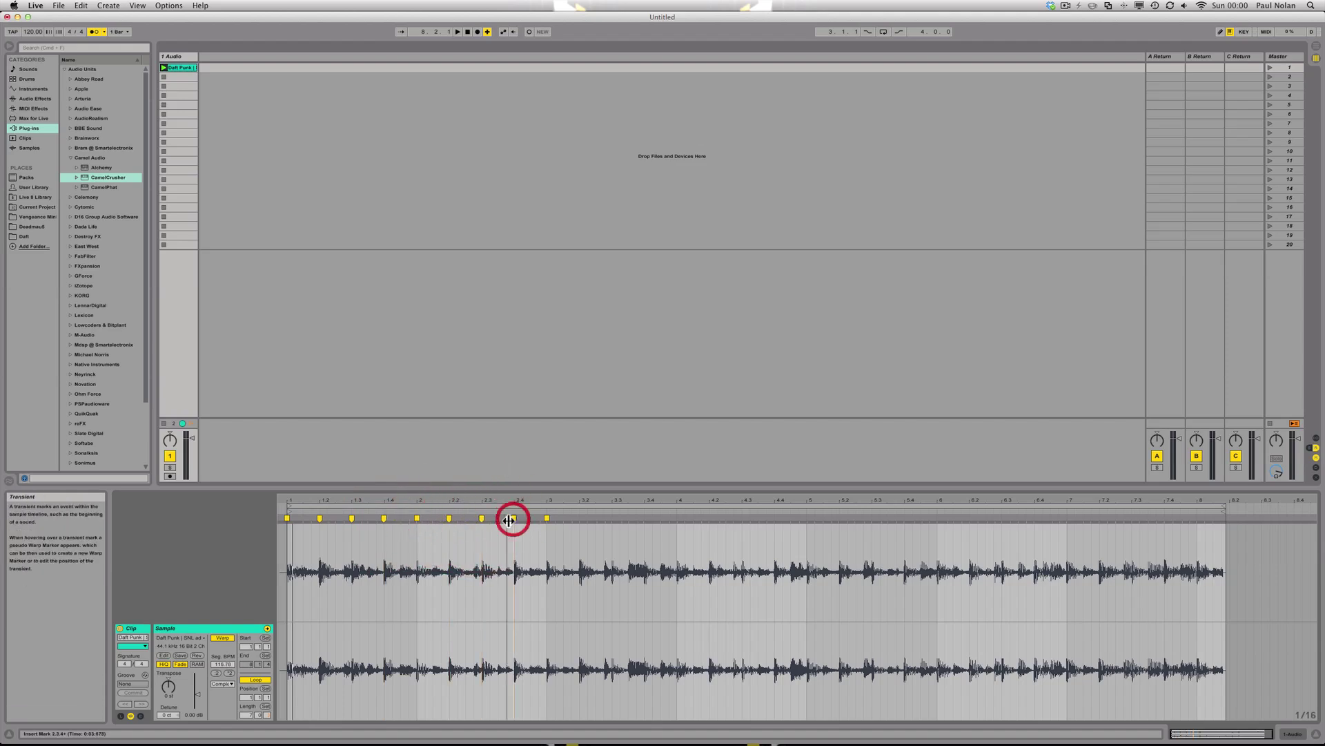
pyautogui.doubleClick(580, 517)
pyautogui.doubleClick(612, 517)
pyautogui.doubleClick(644, 517)
pyautogui.doubleClick(677, 518)
pyautogui.doubleClick(709, 518)
pyautogui.doubleClick(743, 518)
pyautogui.doubleClick(774, 518)
pyautogui.doubleClick(807, 517)
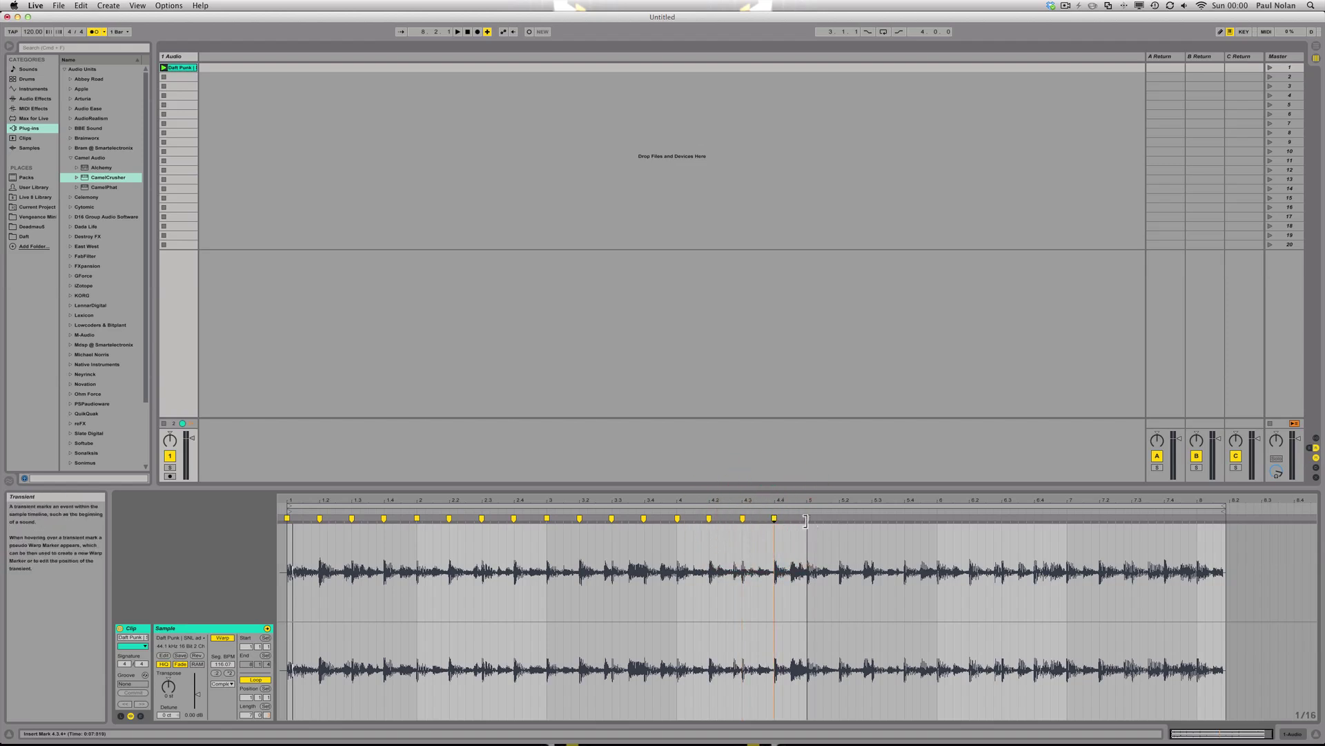
pyautogui.doubleClick(839, 518)
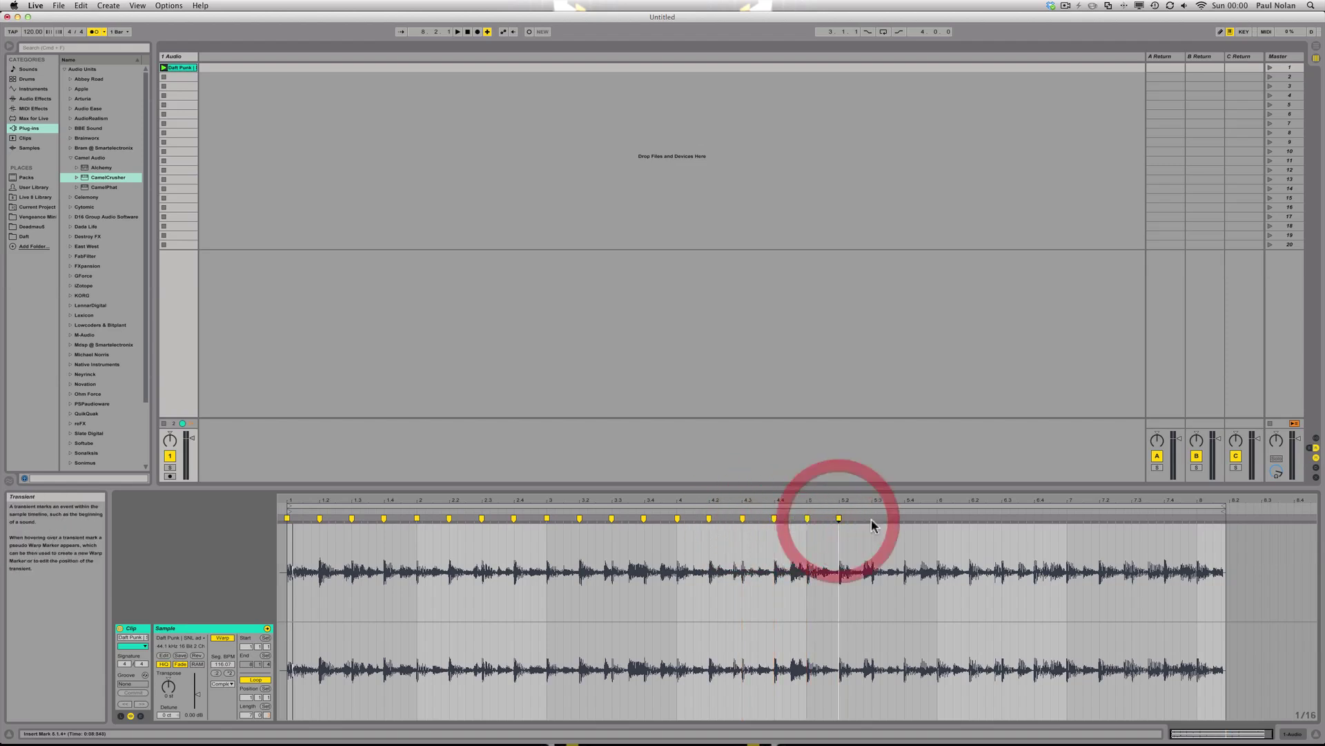
pyautogui.doubleClick(871, 518)
pyautogui.doubleClick(903, 518)
pyautogui.doubleClick(937, 518)
pyautogui.doubleClick(969, 518)
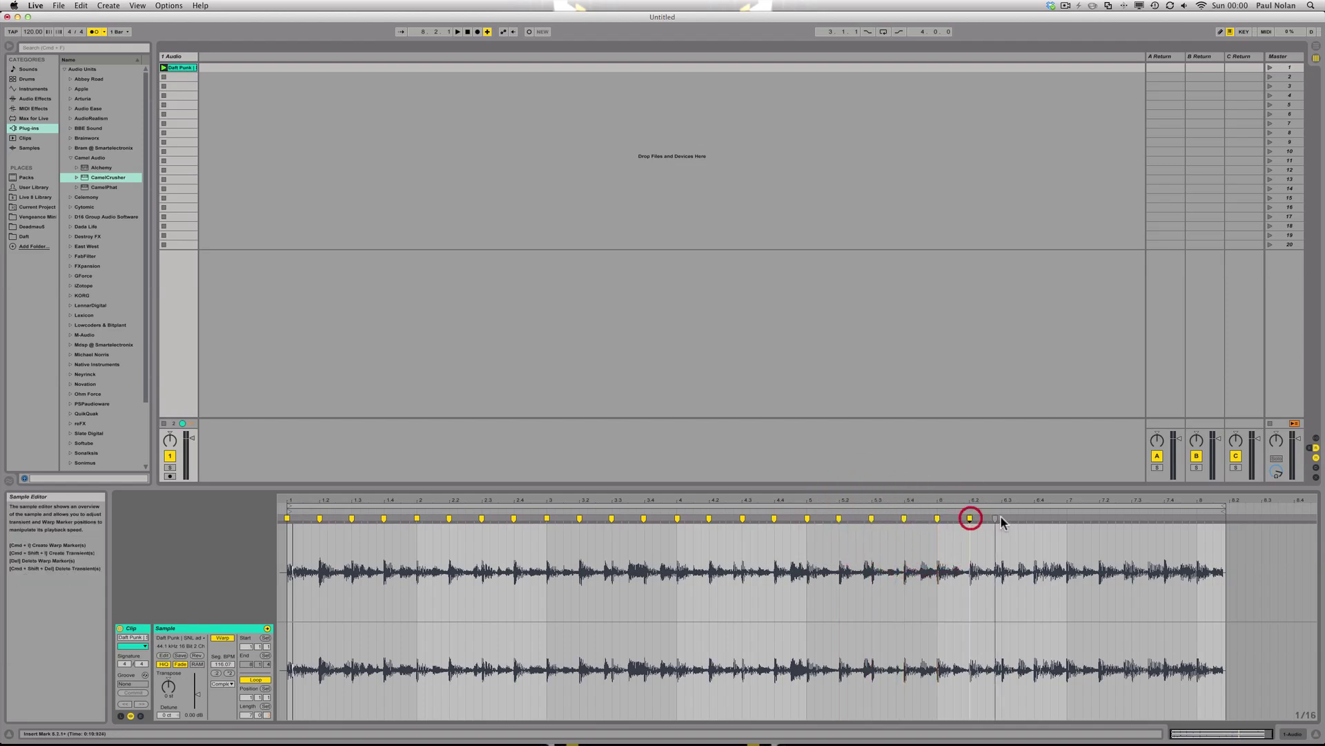
pyautogui.doubleClick(1001, 518)
pyautogui.doubleClick(1033, 518)
pyautogui.doubleClick(1067, 518)
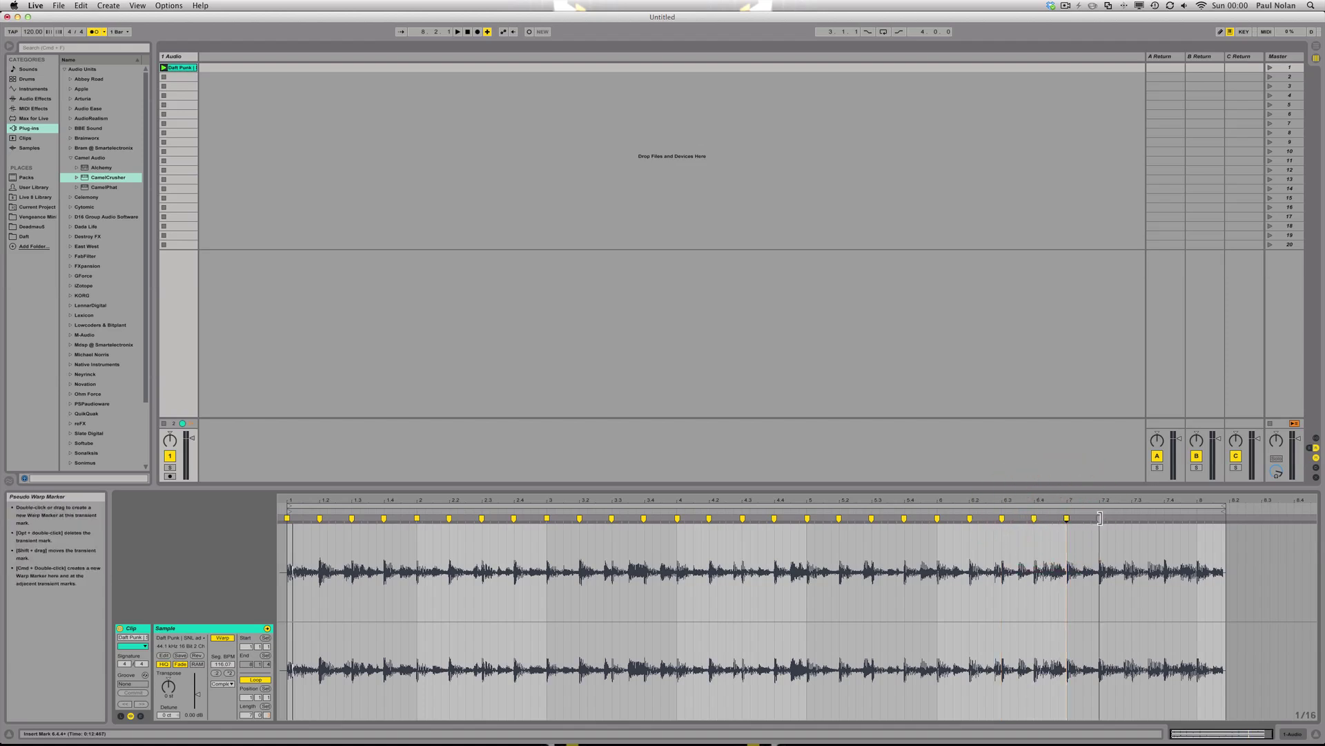
pyautogui.doubleClick(1132, 518)
pyautogui.doubleClick(1165, 518)
pyautogui.doubleClick(1197, 518)
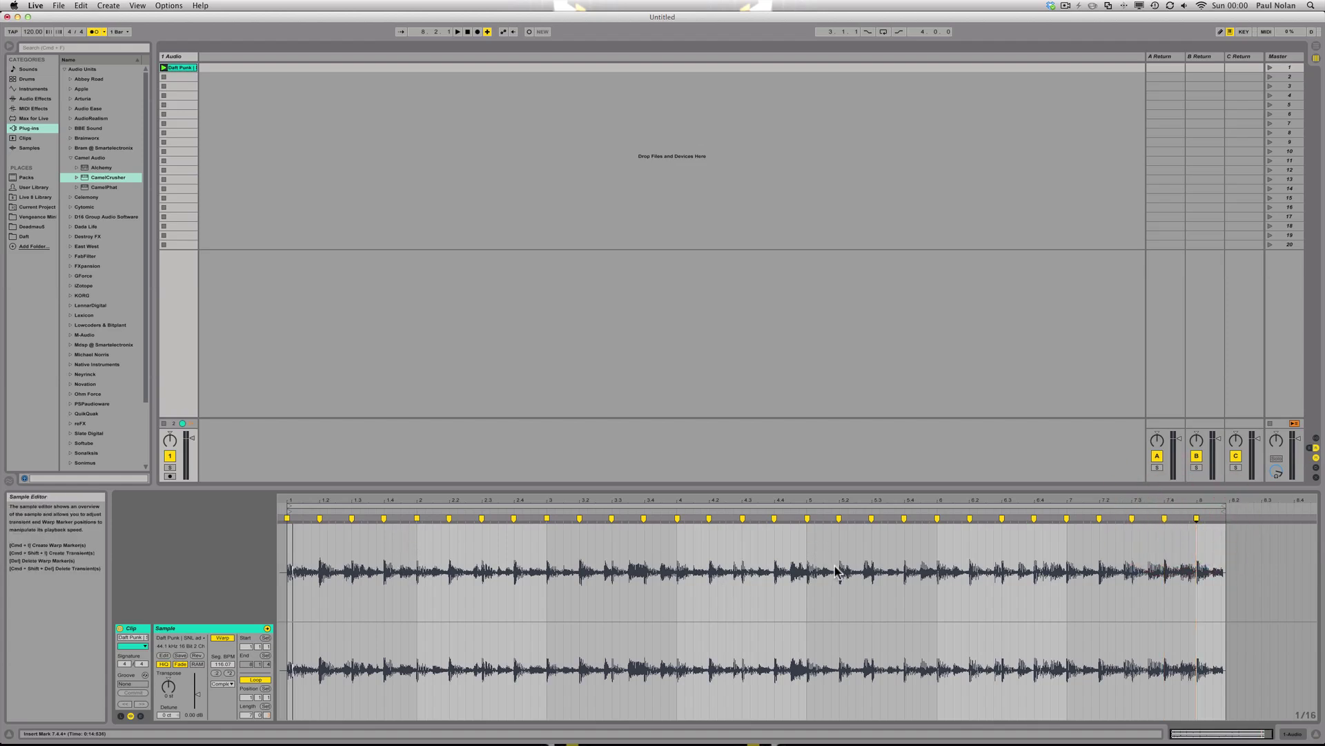
# Step: Slice the Daft Punk audio clip to a new MIDI track with one slice per warp marker and the Built-in slicing preset
pyautogui.rightClick(186, 72)
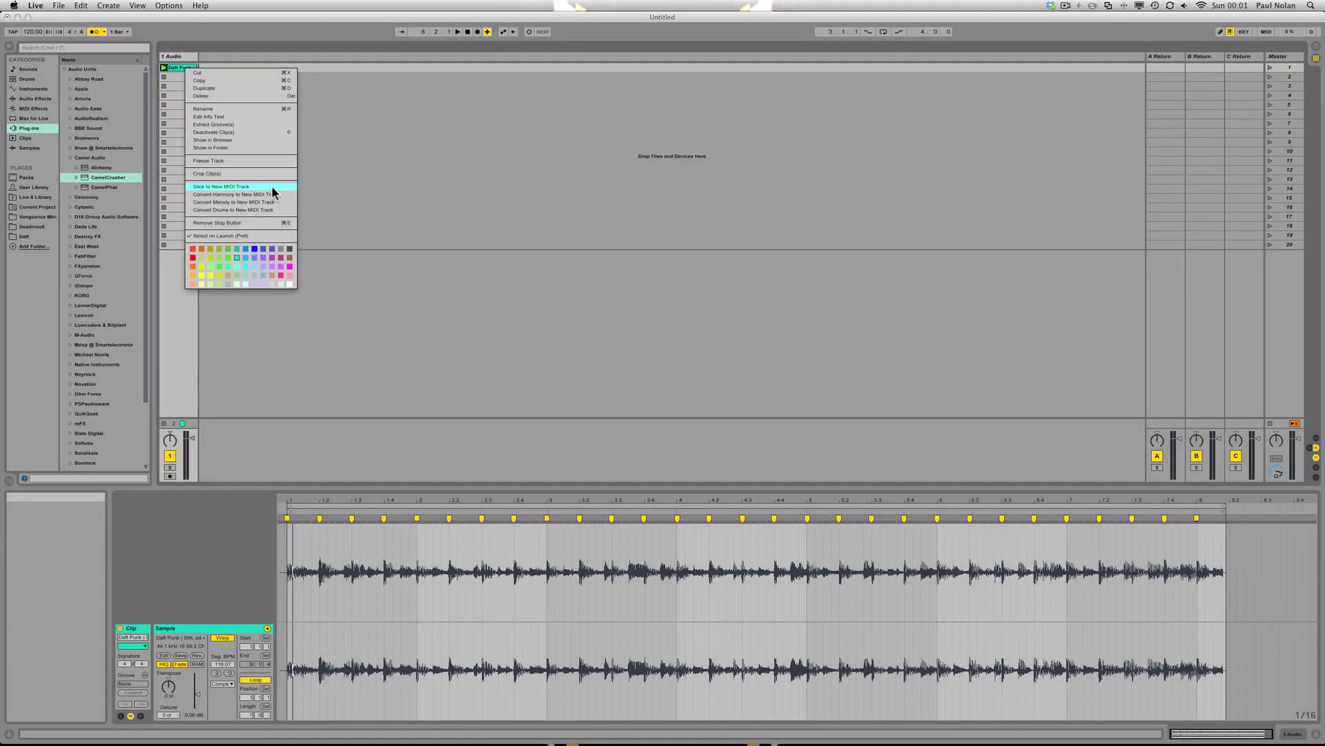
pyautogui.click(271, 189)
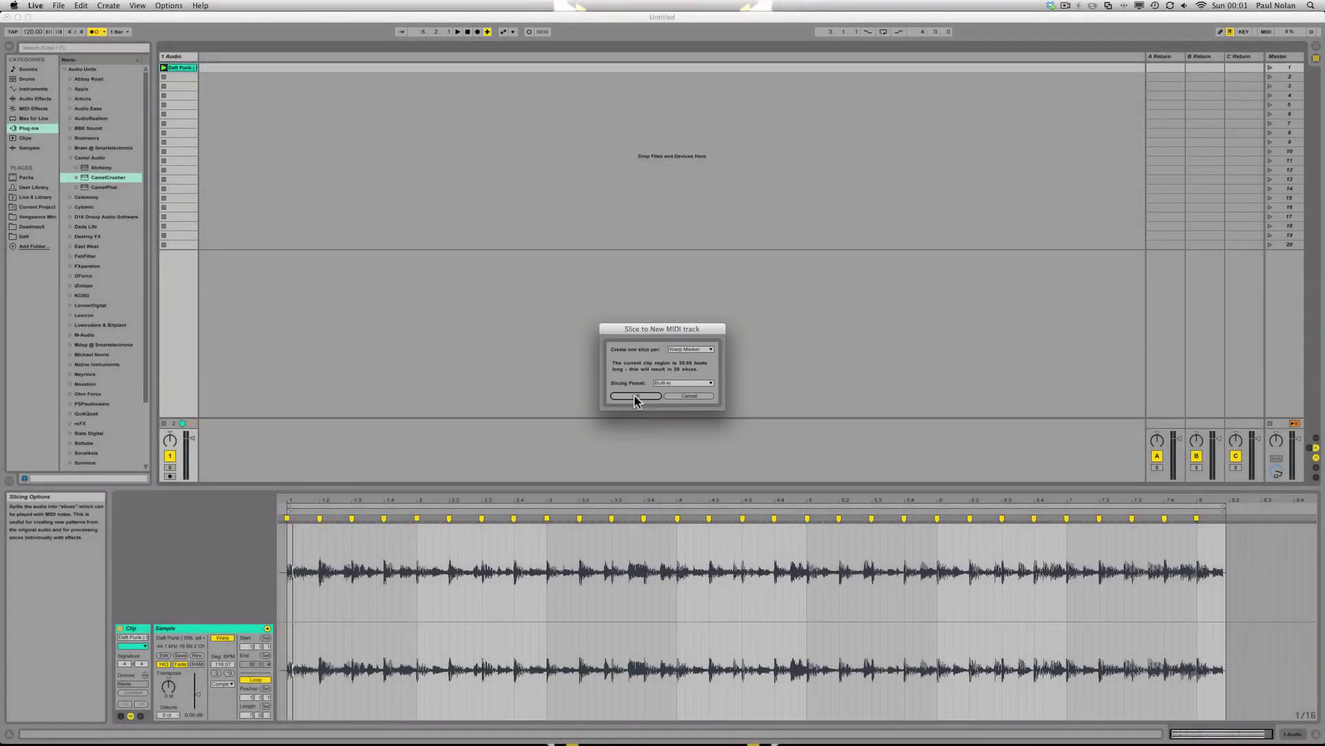
pyautogui.click(583, 451)
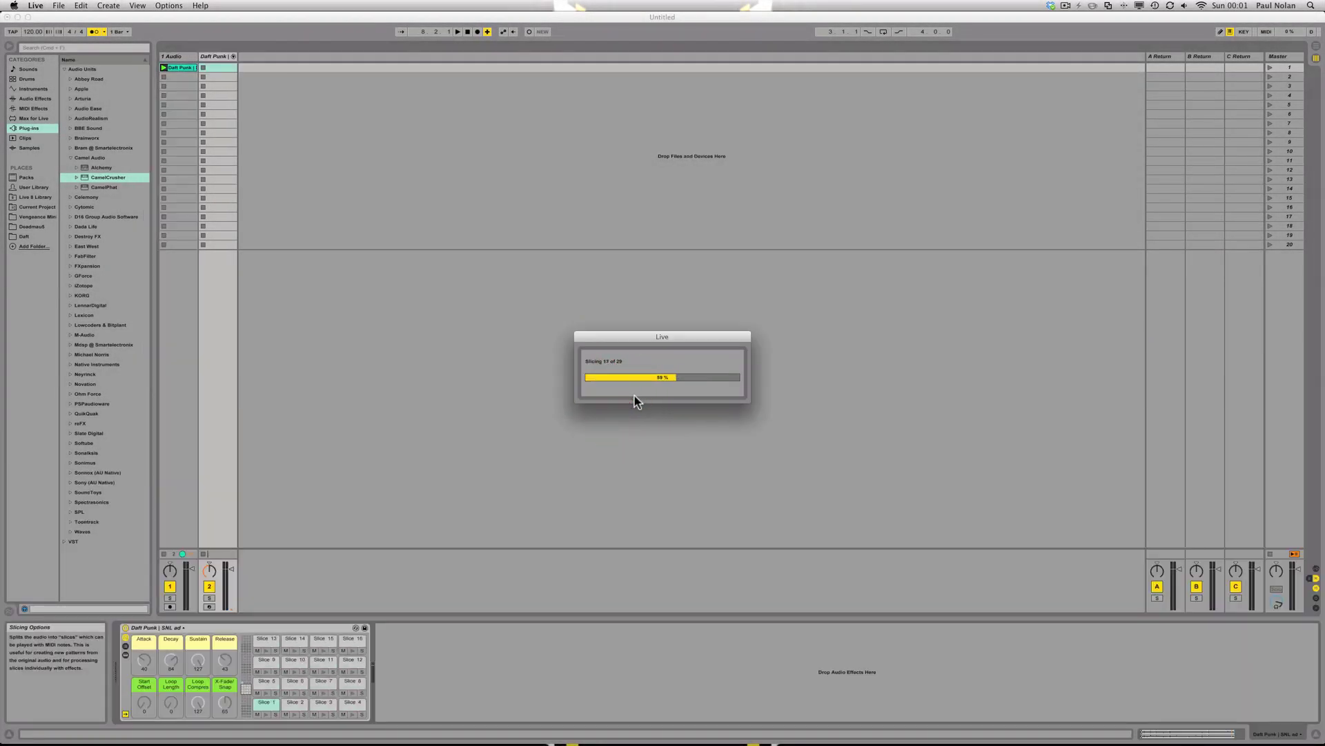
# Step: Select the new sliced track and its drum rack, and arm the track for recording
pyautogui.click(217, 56)
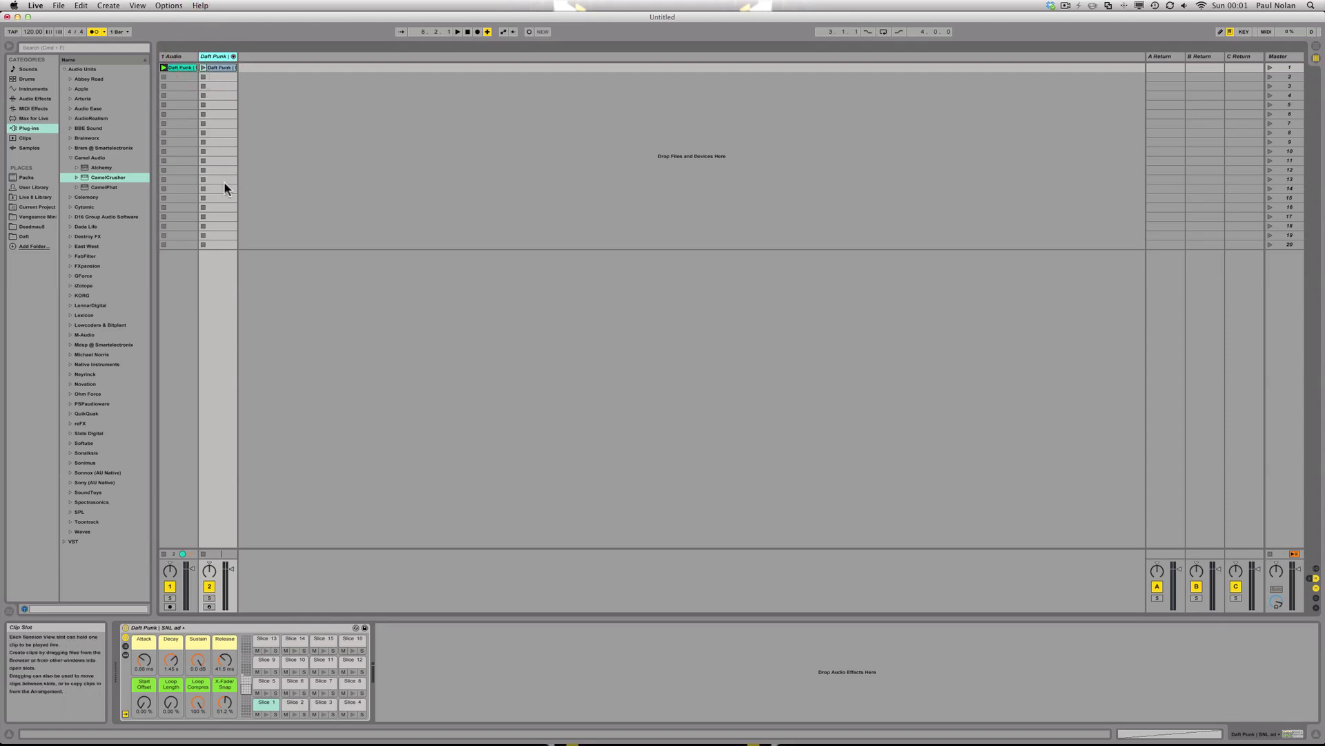
pyautogui.click(308, 625)
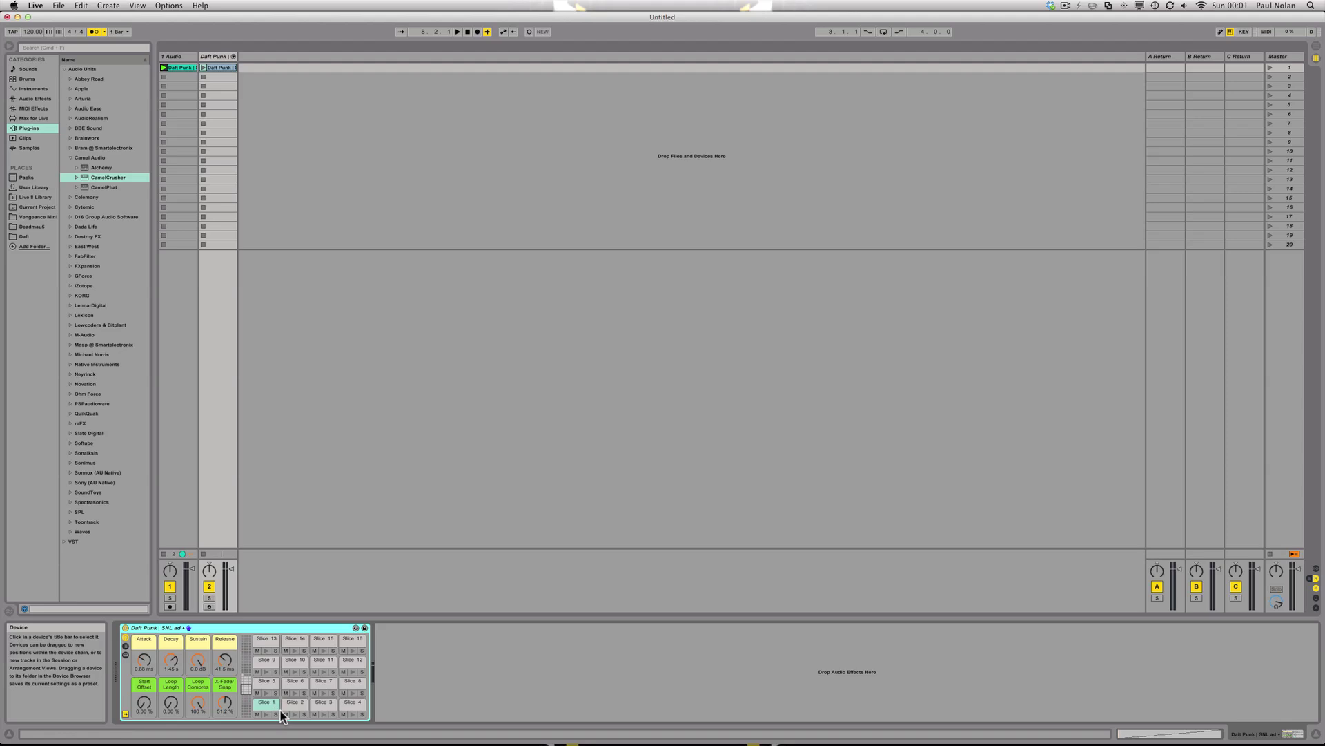
pyautogui.click(210, 606)
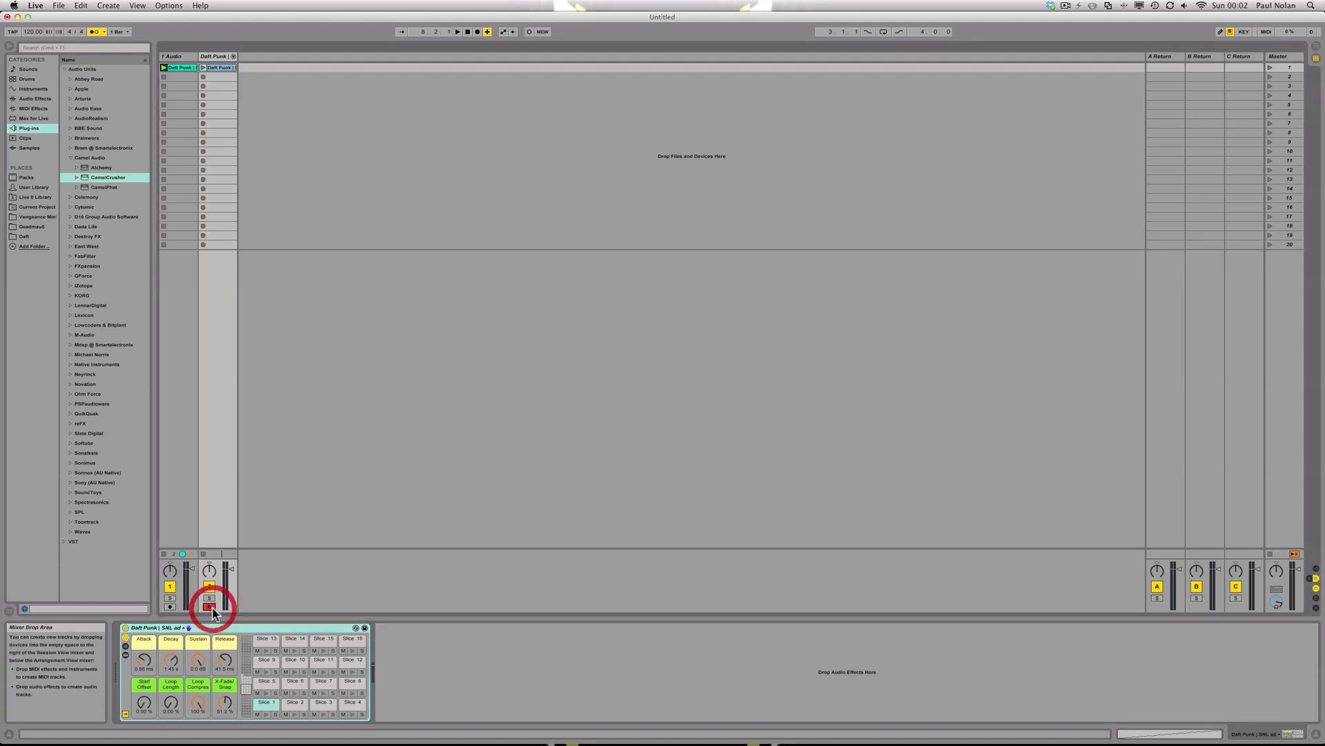
pyautogui.moveTo(114, 743)
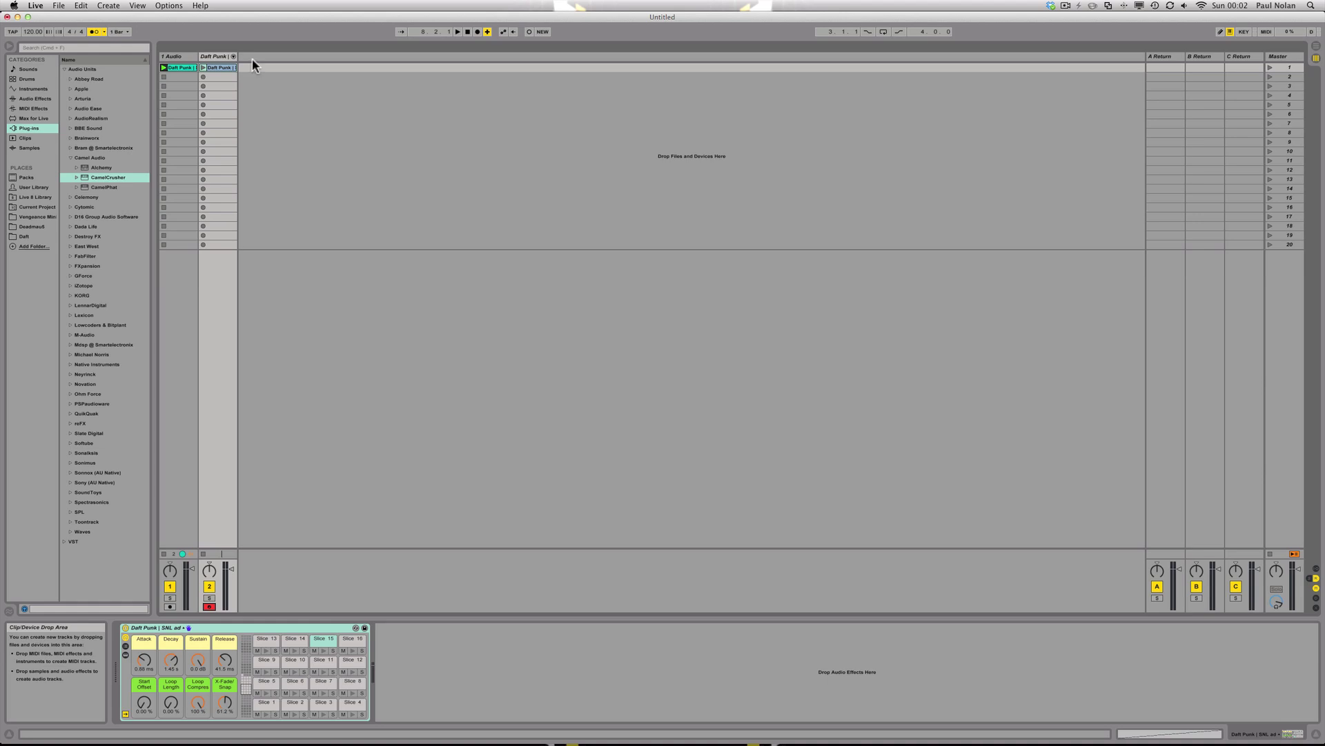
# Step: Open the notes of the MIDI clip on the sliced track, and stop the clip on the audio track
pyautogui.click(217, 69)
pyautogui.doubleClick(218, 68)
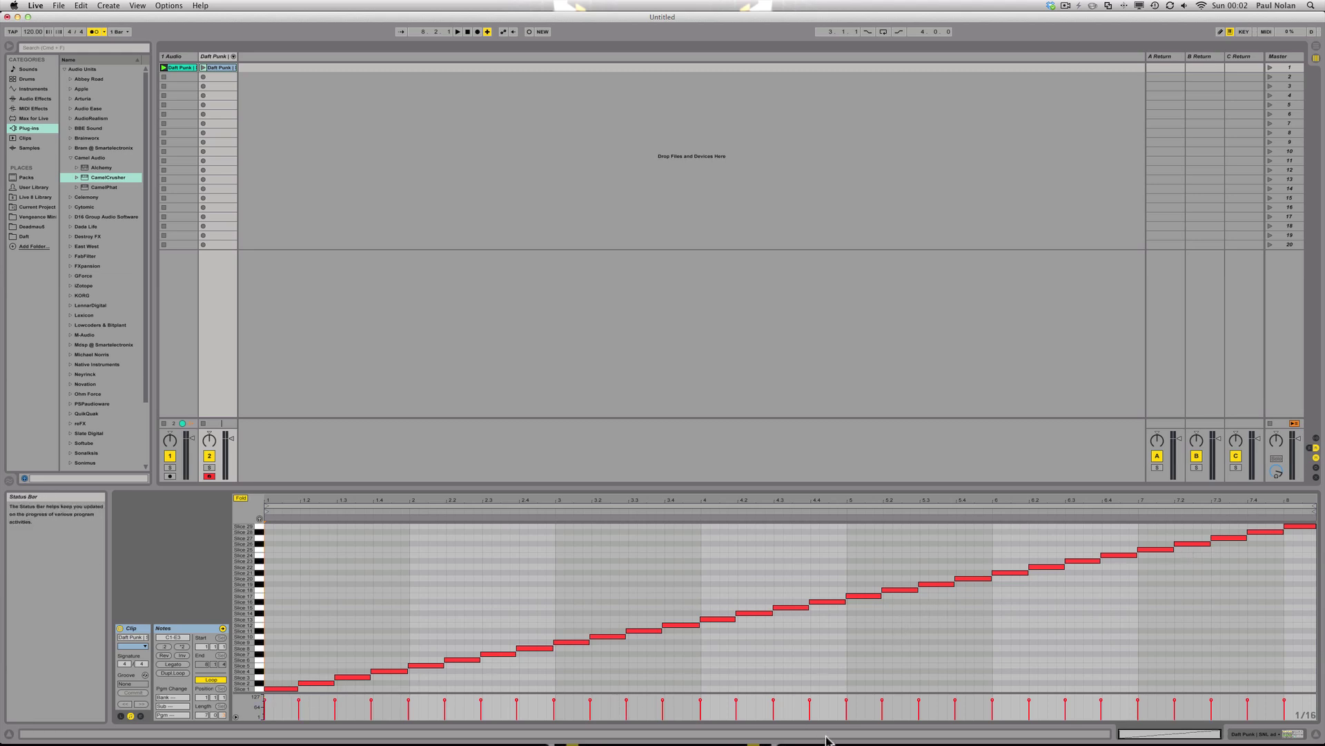
pyautogui.click(164, 425)
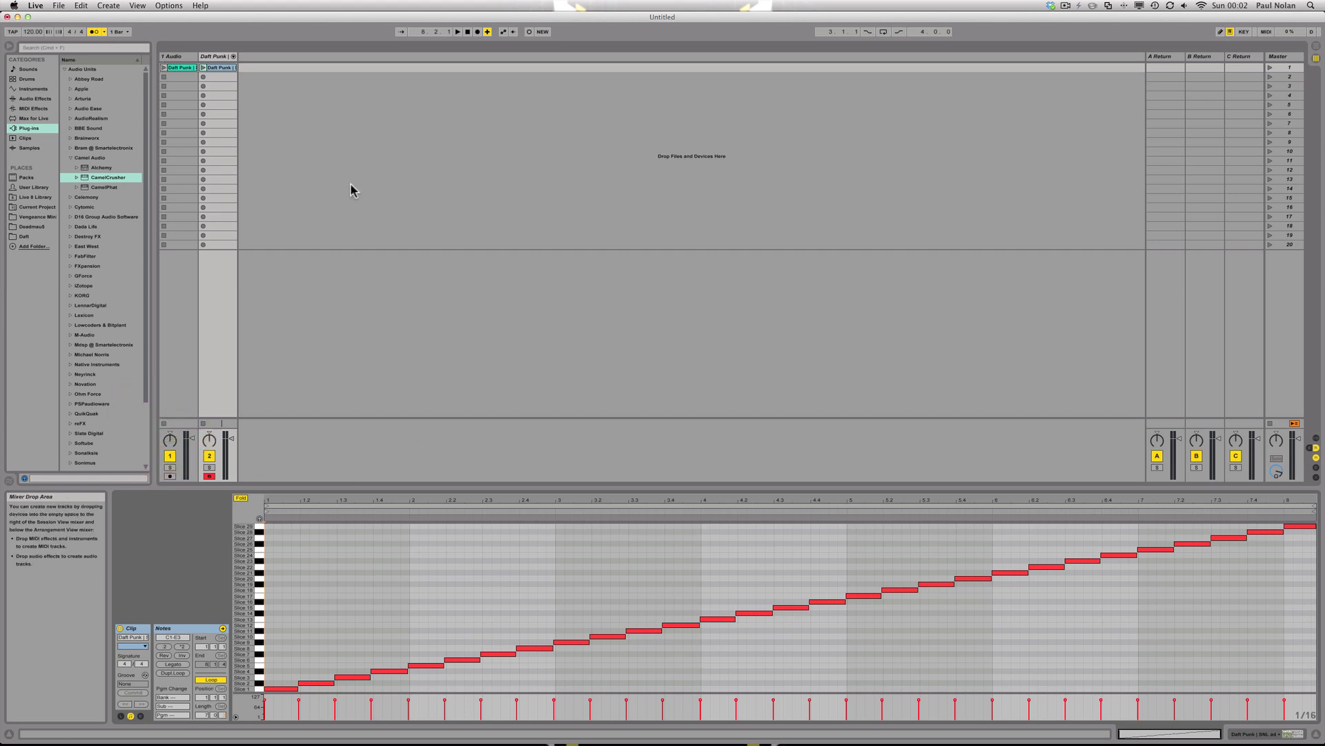
# Step: Play the sliced MIDI clip and turn the metronome off
pyautogui.click(203, 68)
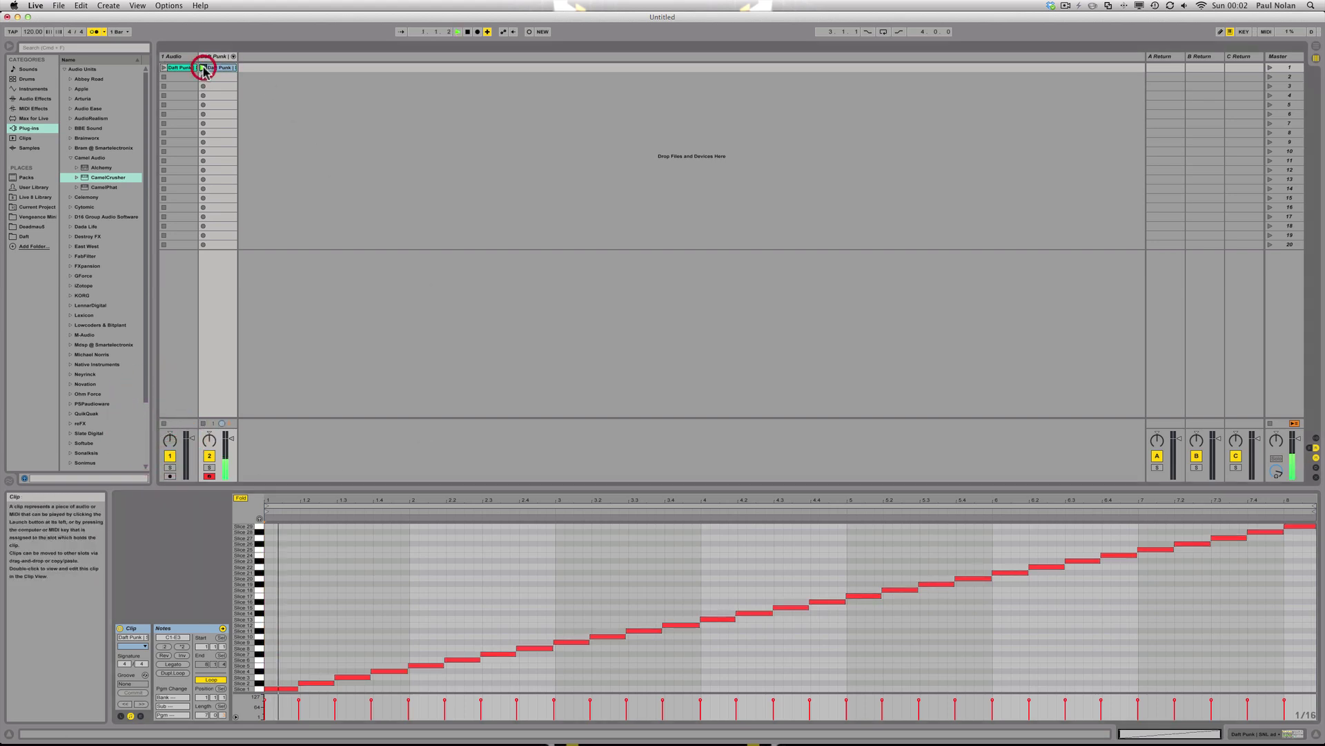
pyautogui.click(94, 32)
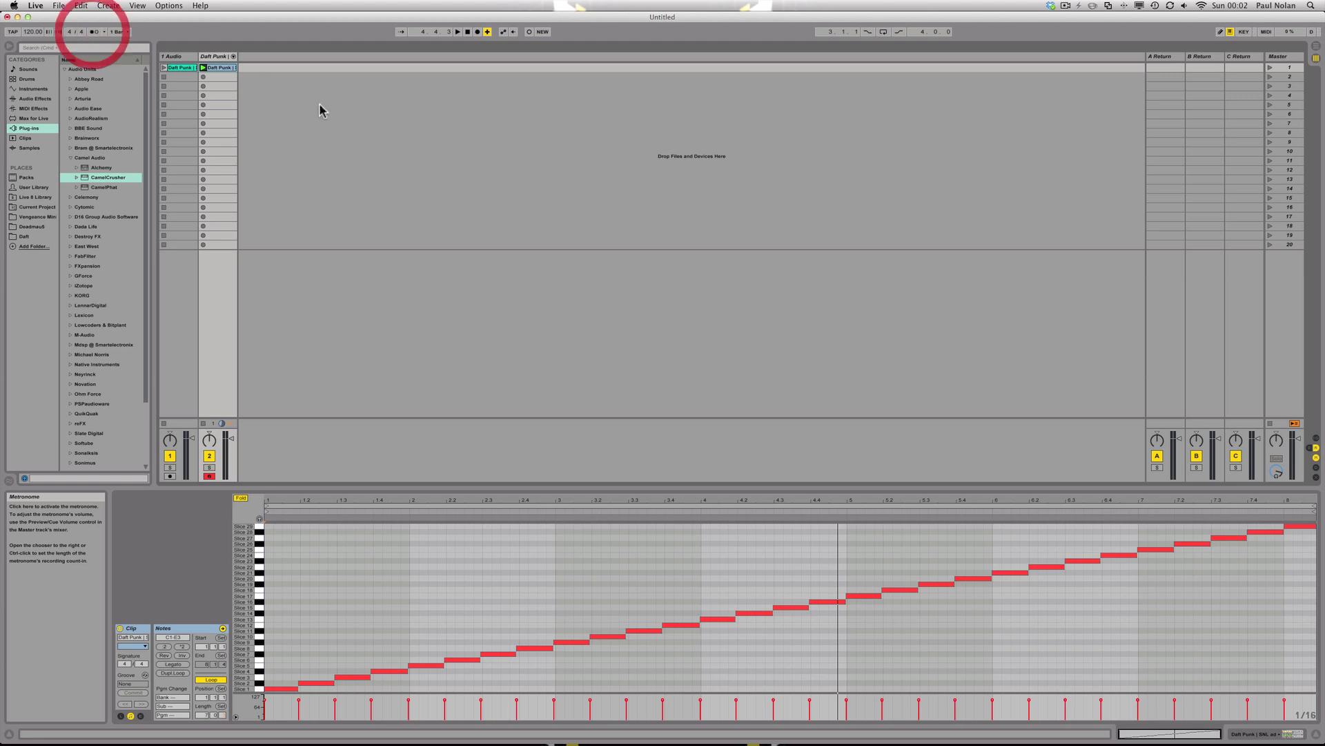
pyautogui.click(219, 66)
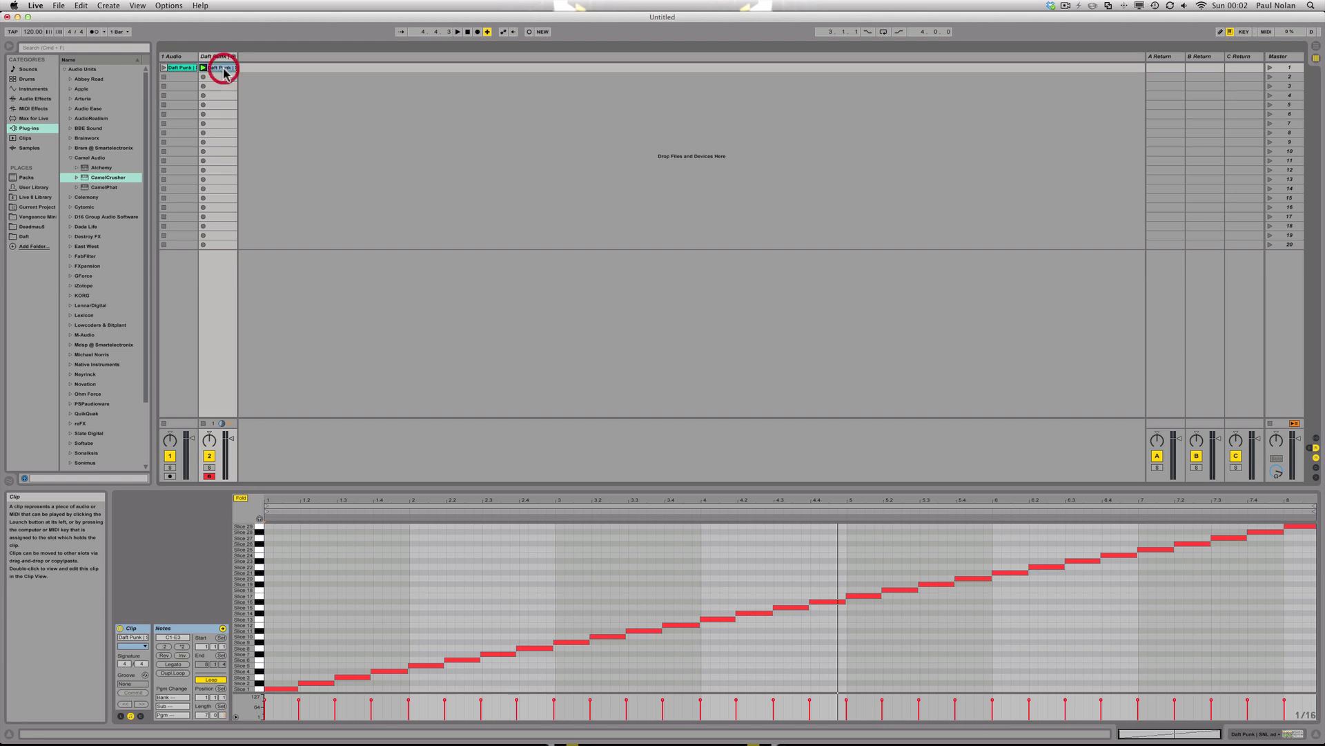
# Step: Show the sliced track's drum rack and audition several of its slice pads, starting with Slice 1
pyautogui.click(214, 56)
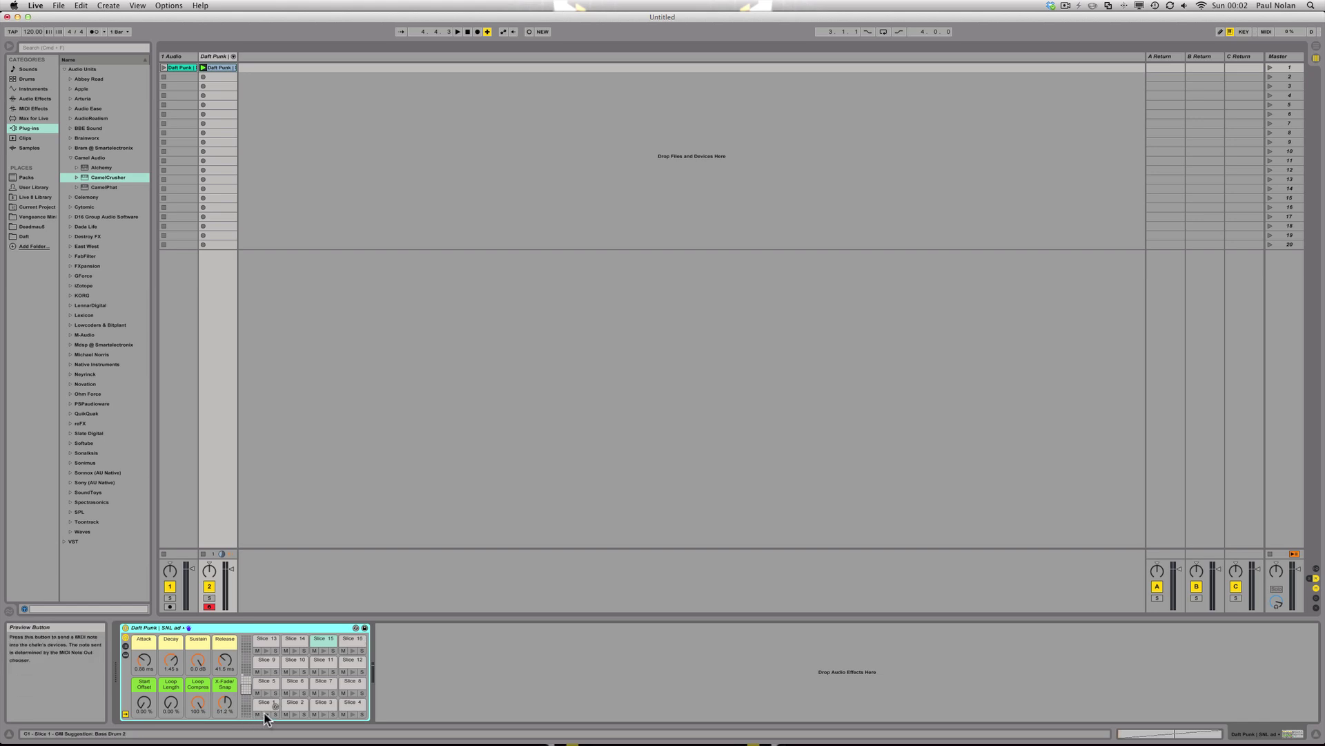
pyautogui.click(266, 714)
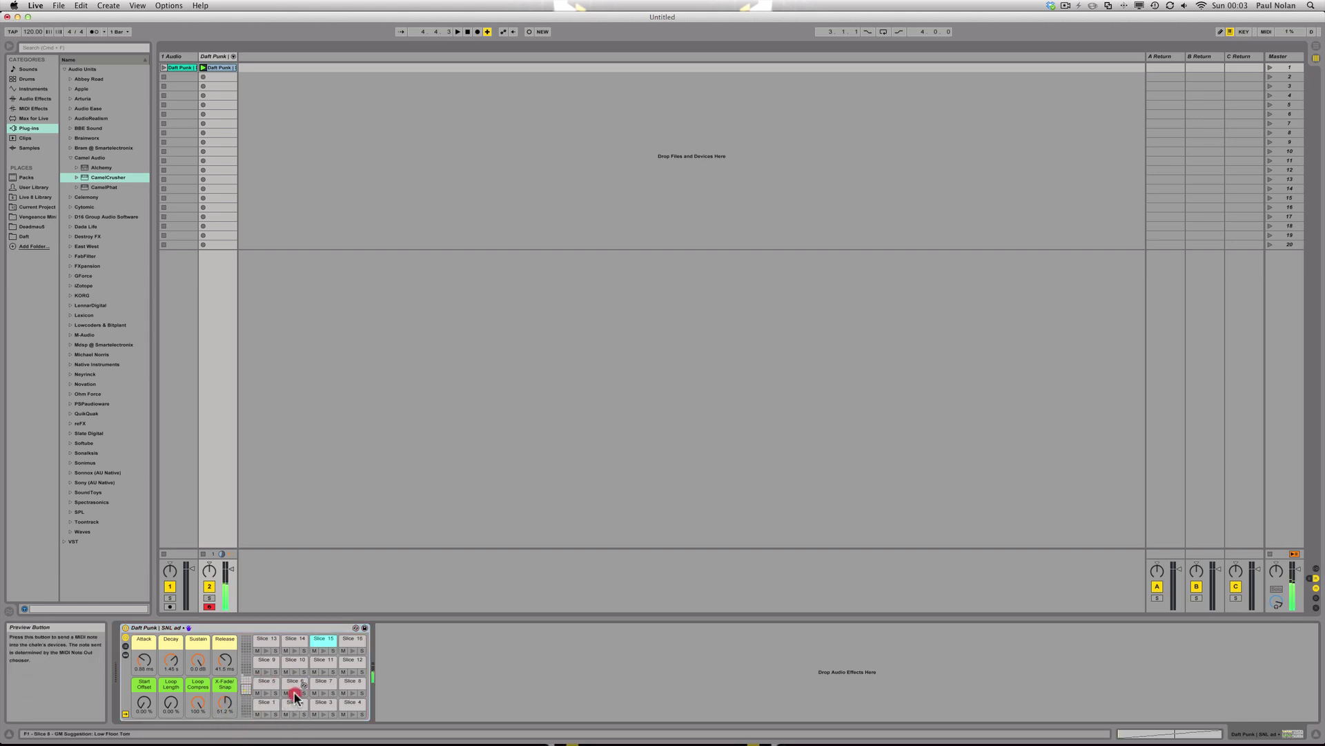
pyautogui.click(288, 721)
pyautogui.click(294, 714)
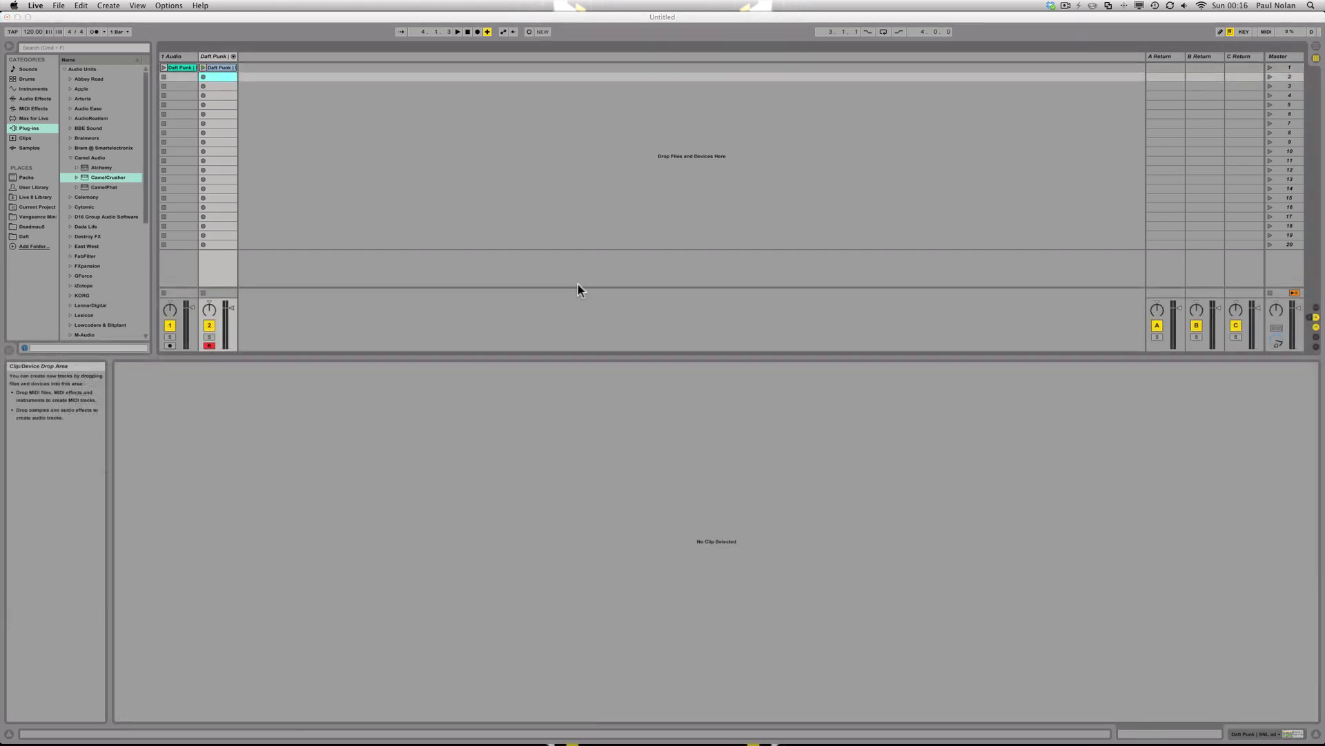
# Step: Record a MIDI clip about 16 bars long into the sliced track's second slot, playing a pattern with slices 7 to 11
pyautogui.click(206, 75)
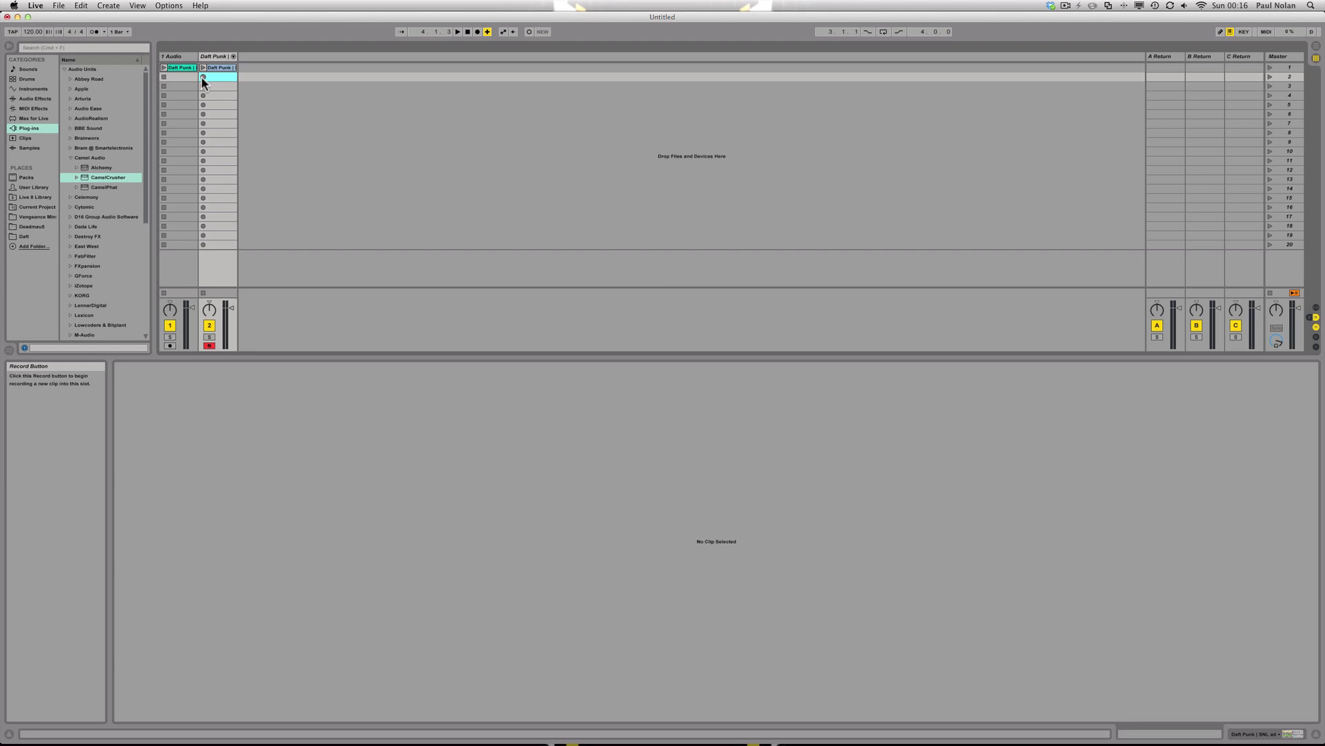
pyautogui.click(202, 77)
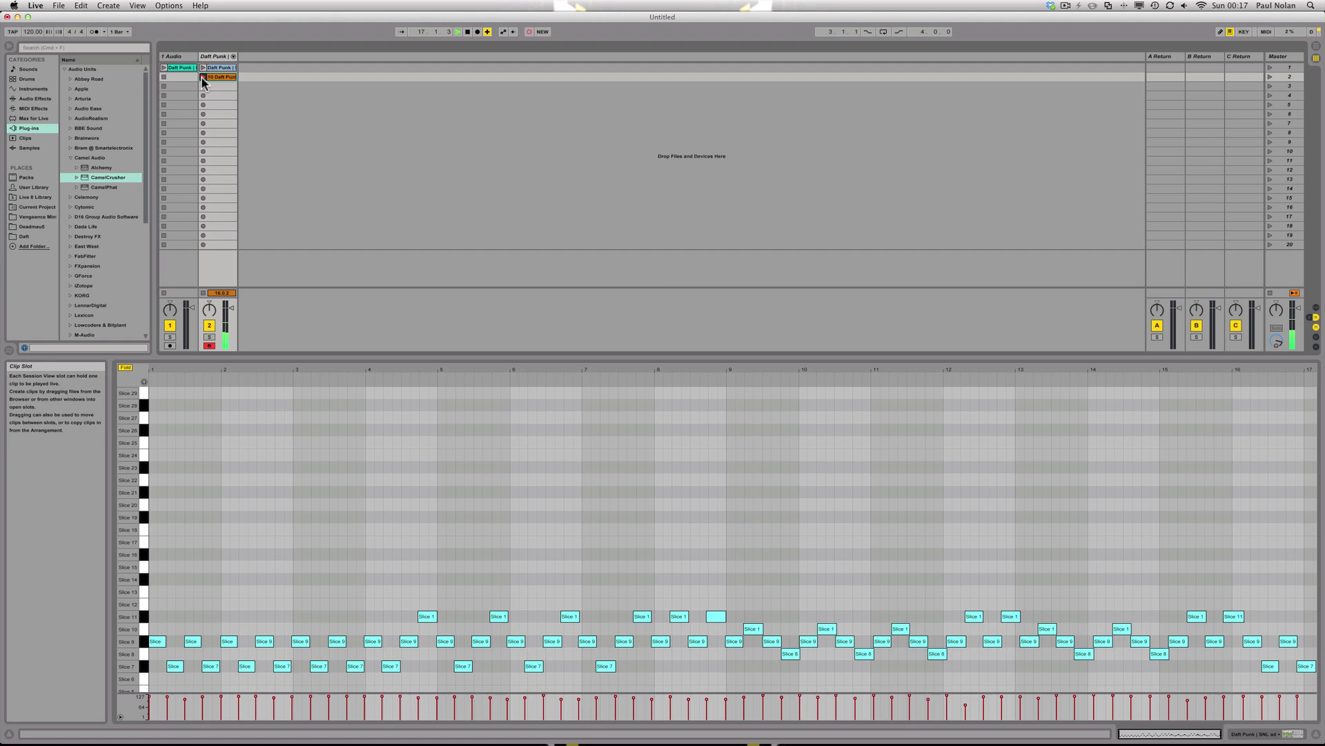
pyautogui.click(202, 77)
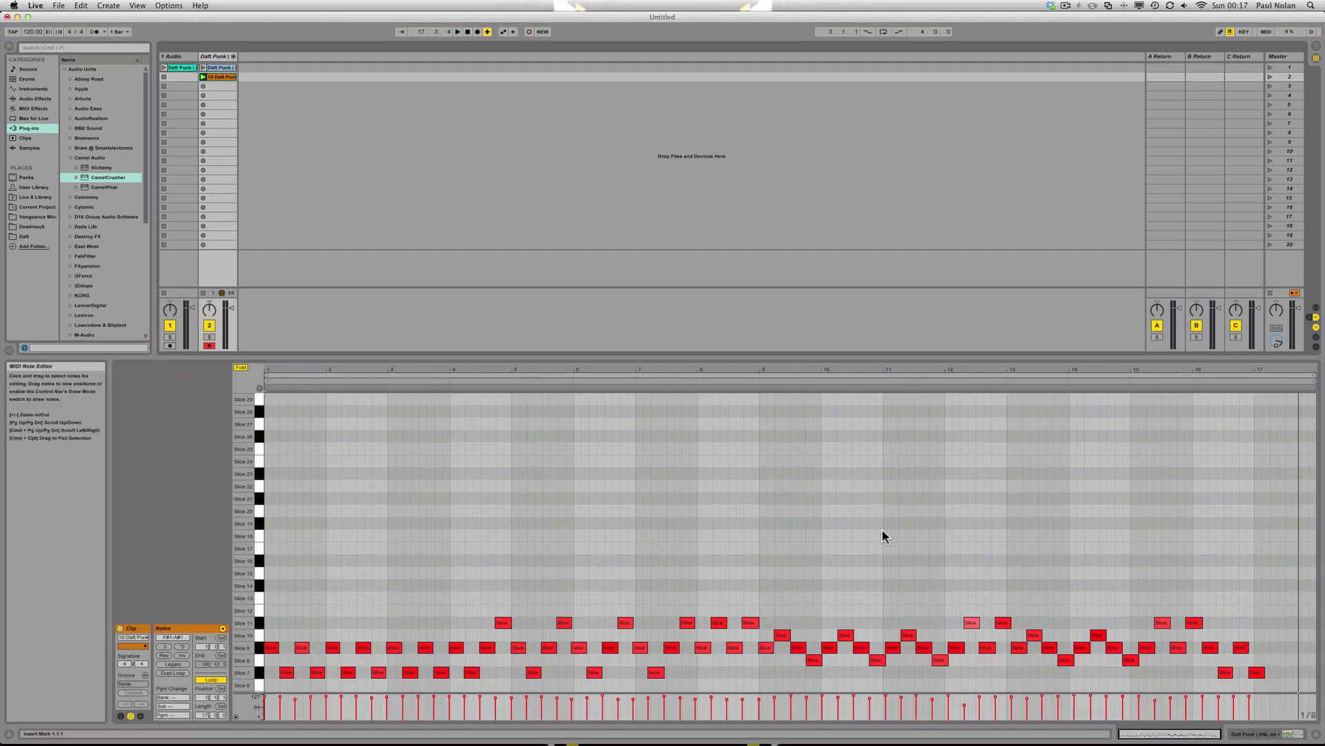
# Step: Shorten the recorded clip's loop to end at bar 17, making it 16 bars long
pyautogui.moveTo(1311, 381); pyautogui.dragTo(1255, 381)
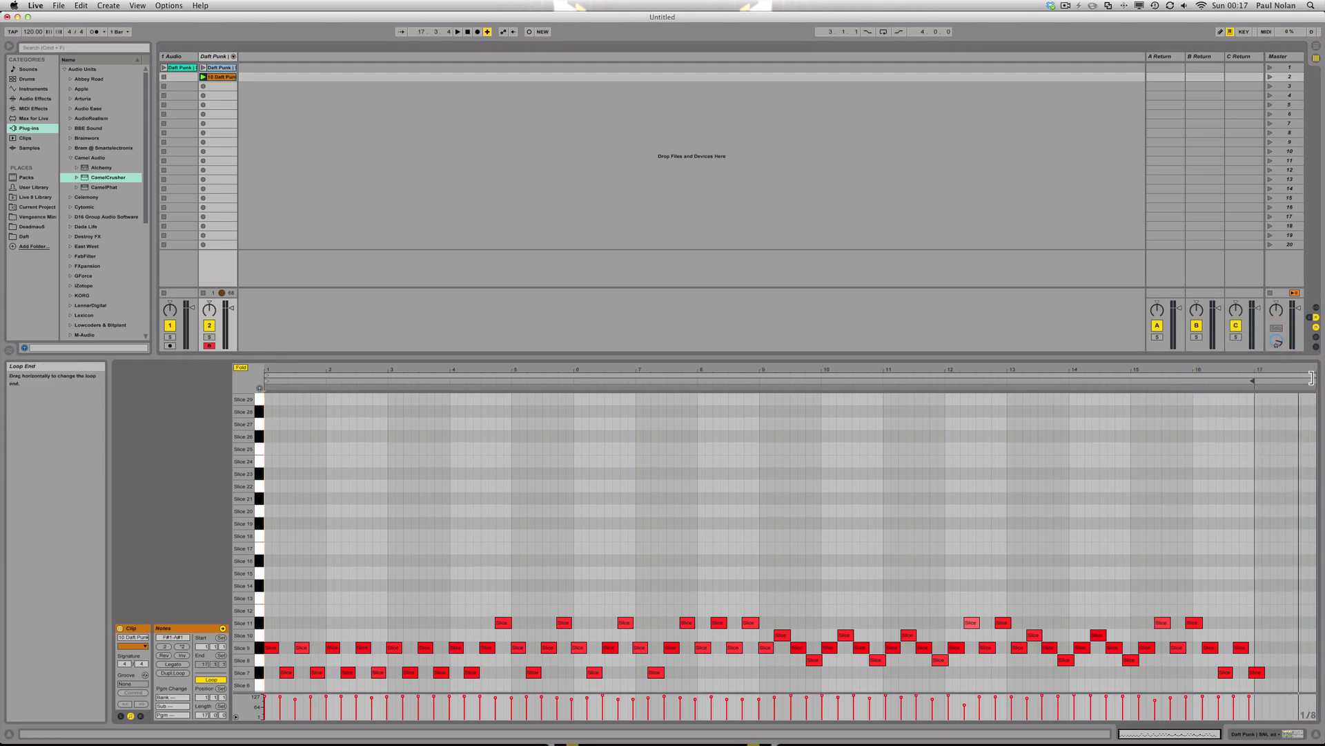
pyautogui.click(1255, 383)
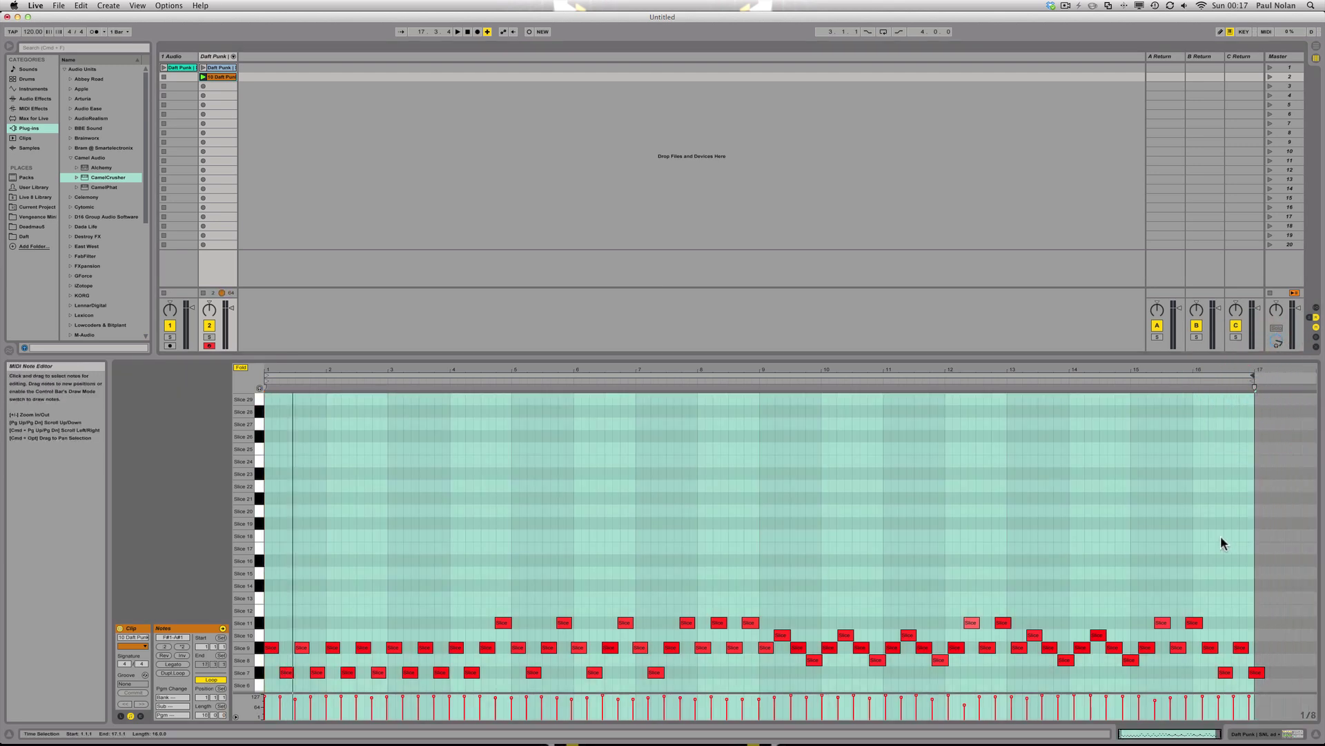
pyautogui.click(605, 593)
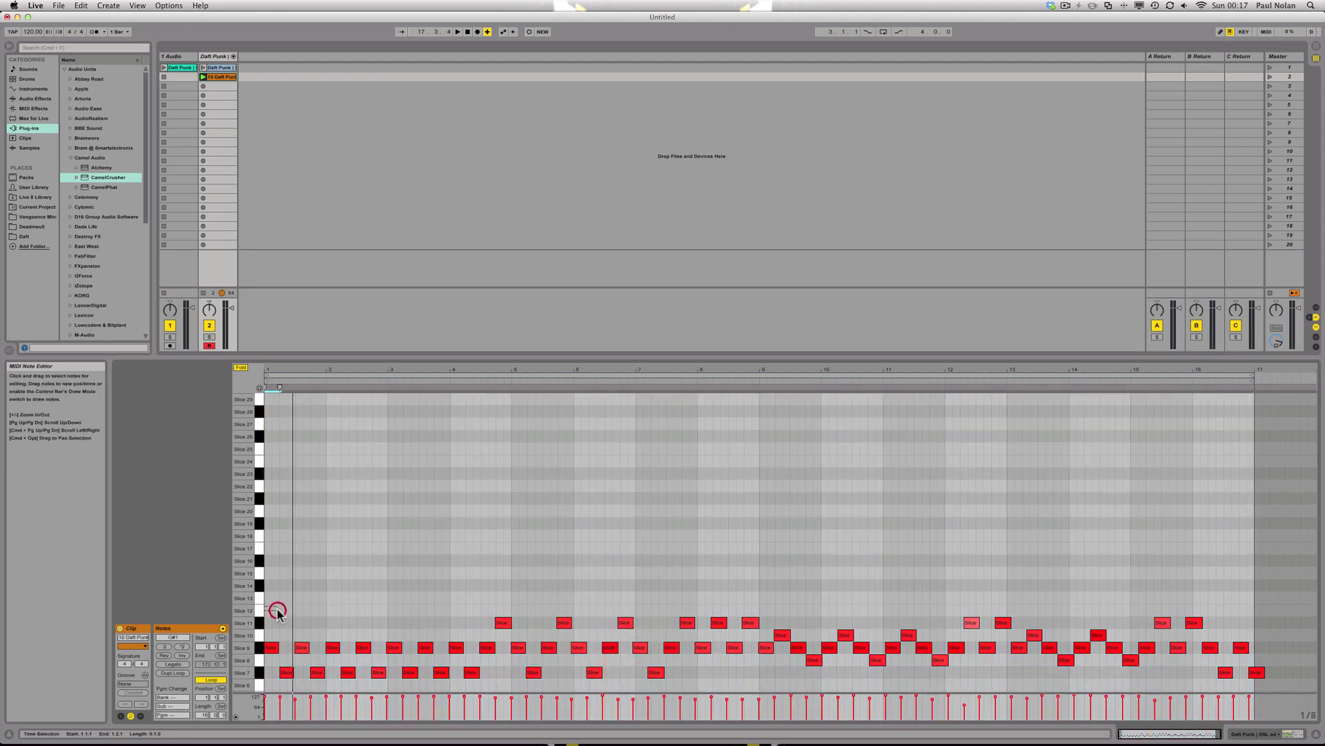
# Step: Select all notes in the clip and quantize their starts and ends to 1/4 at 100 %
pyautogui.moveTo(275, 613); pyautogui.dragTo(1281, 698)
pyautogui.rightClick(959, 645)
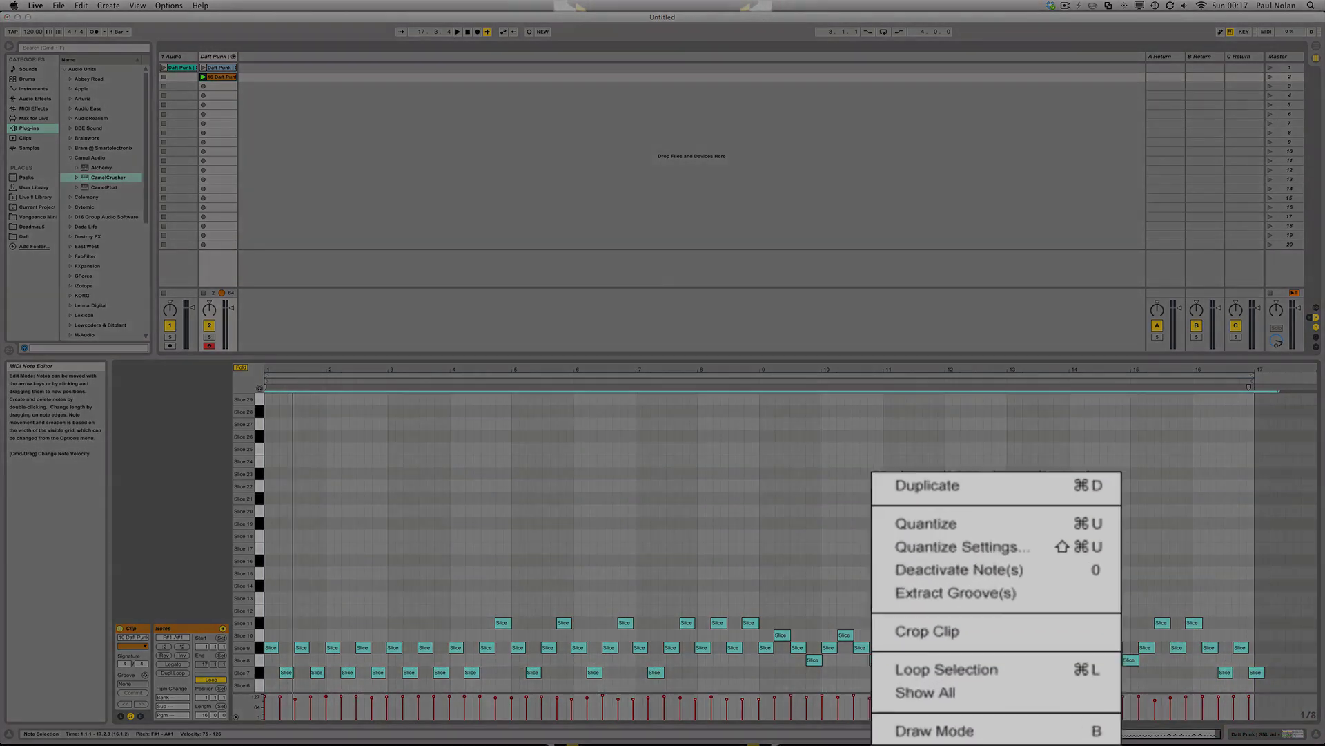
pyautogui.click(1042, 458)
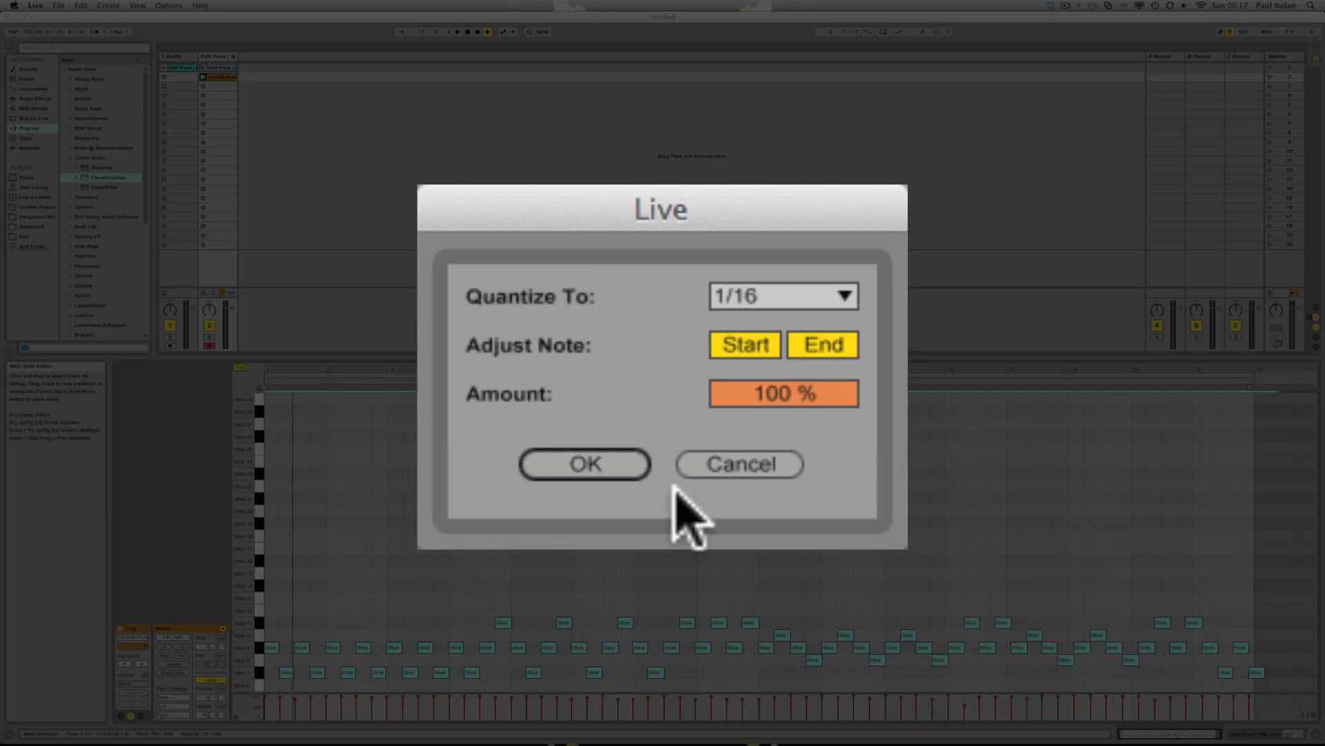
pyautogui.click(794, 297)
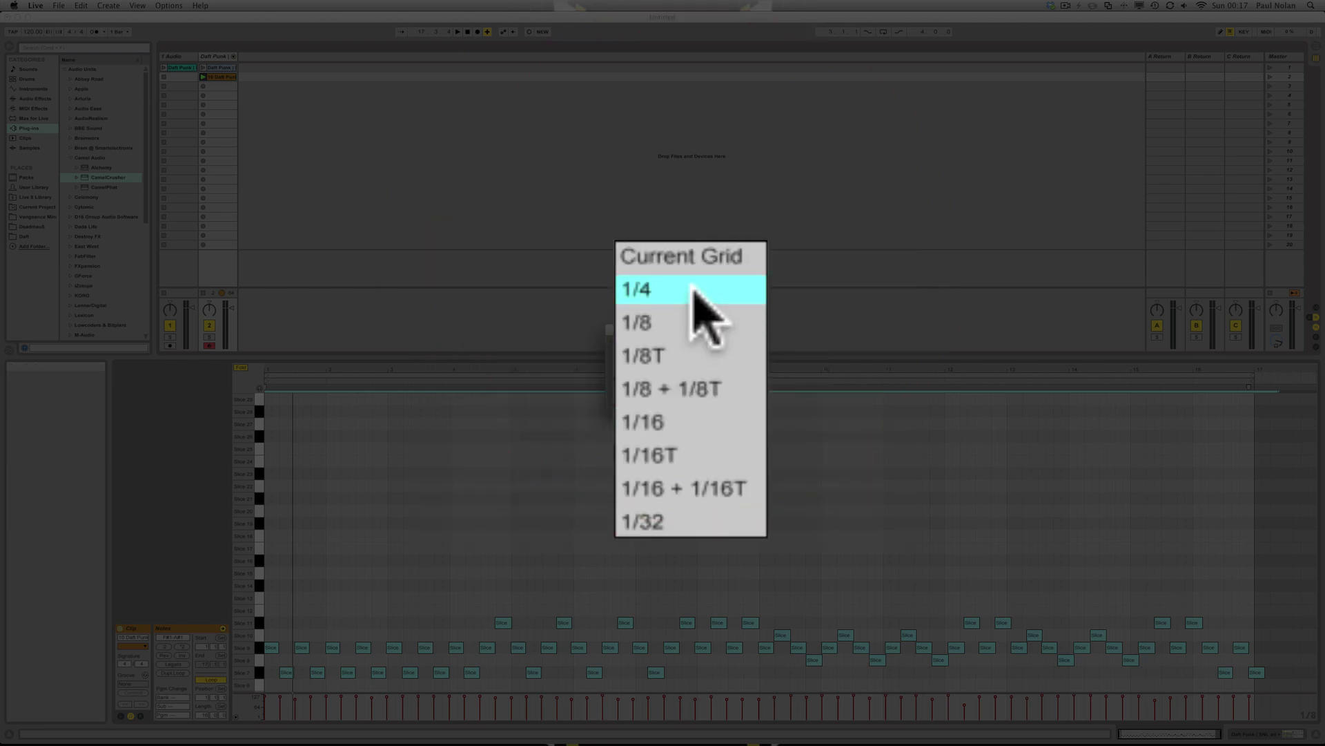
pyautogui.click(693, 290)
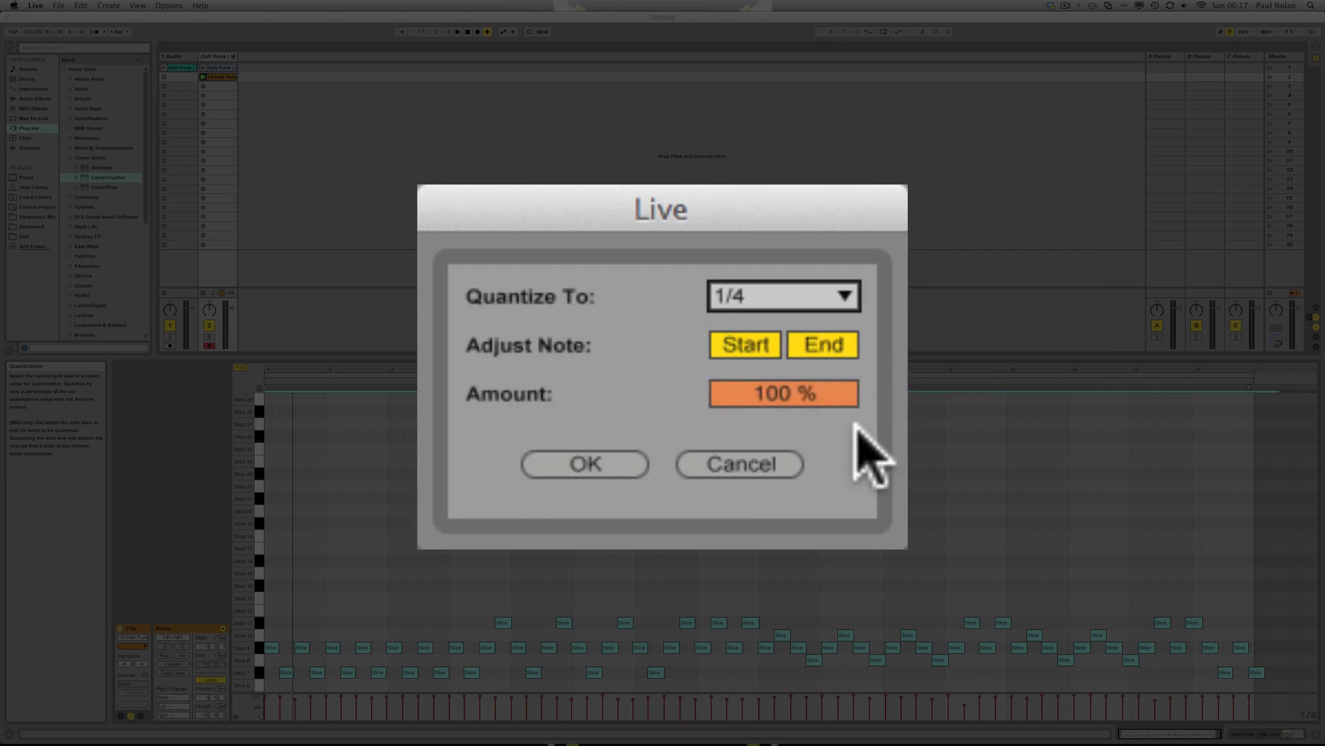
pyautogui.click(559, 464)
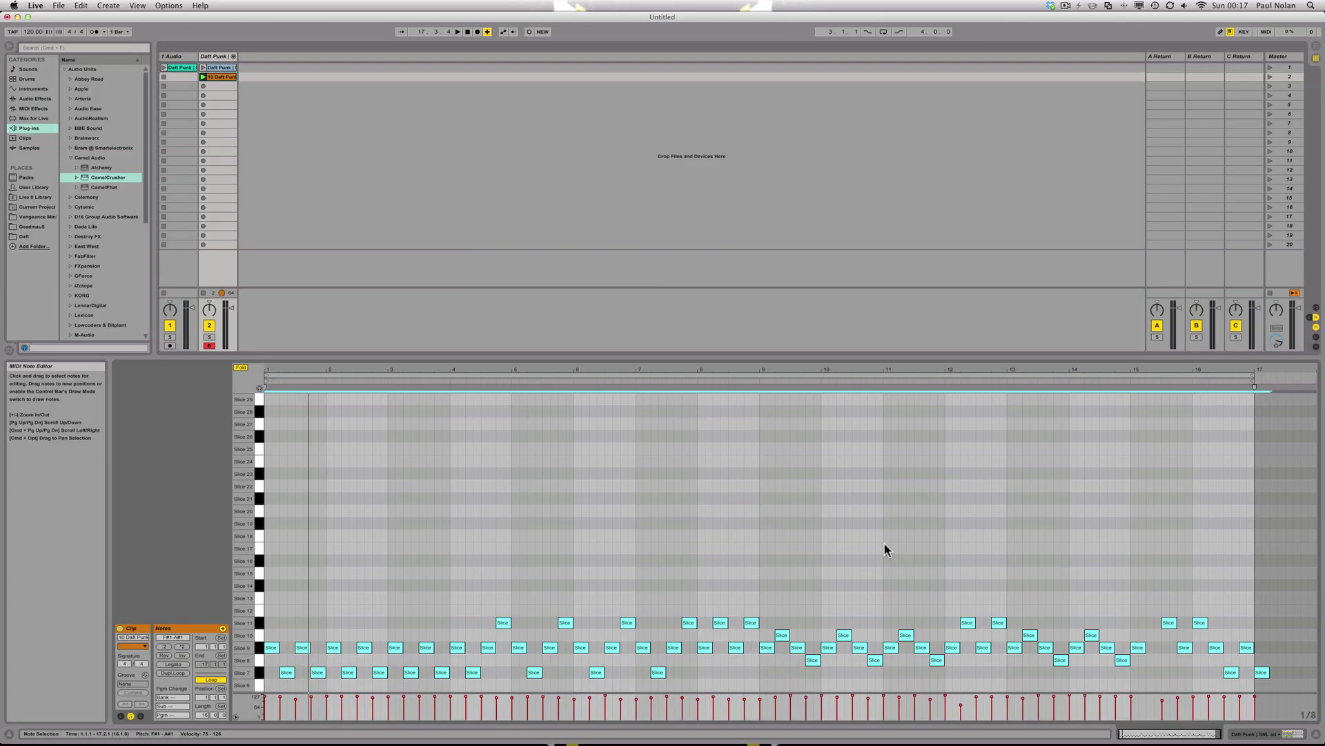
# Step: Raise the velocity of all notes to 127 while the clip plays, and turn the metronome on
pyautogui.press('space')
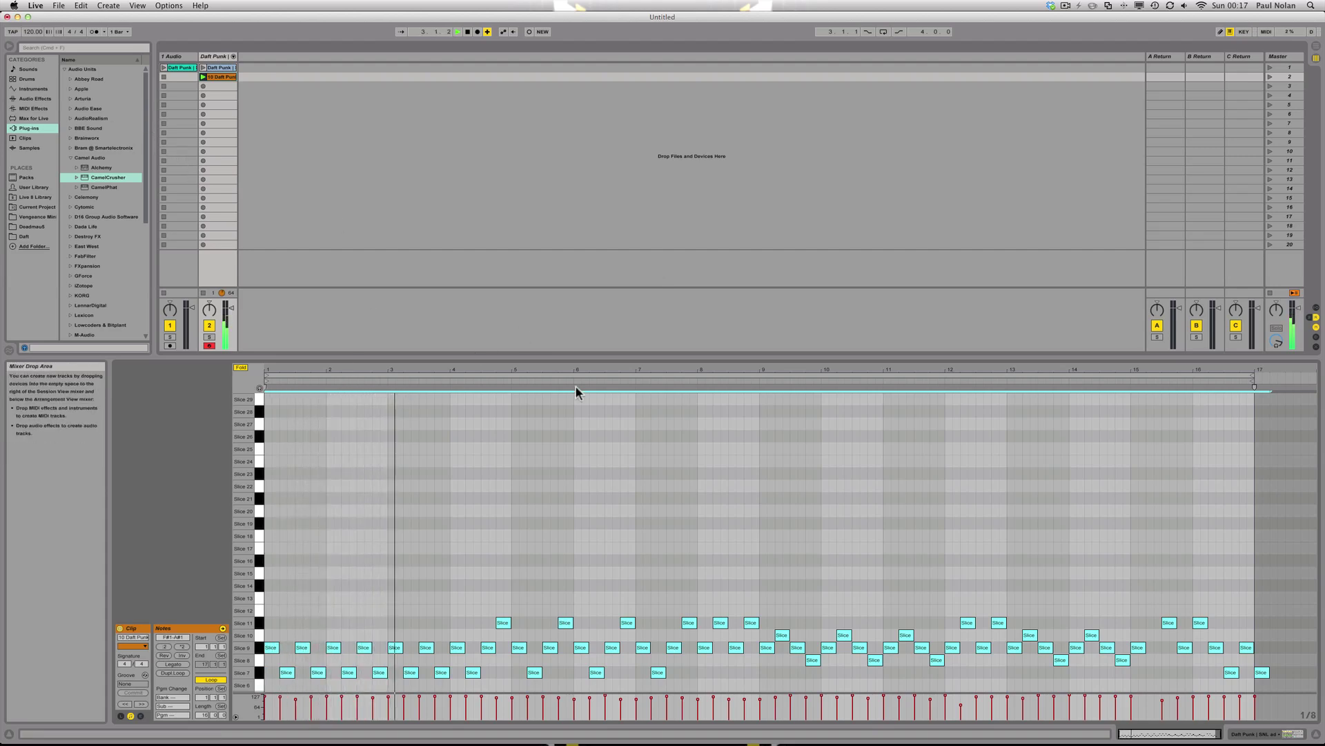
pyautogui.moveTo(963, 709); pyautogui.dragTo(894, 668)
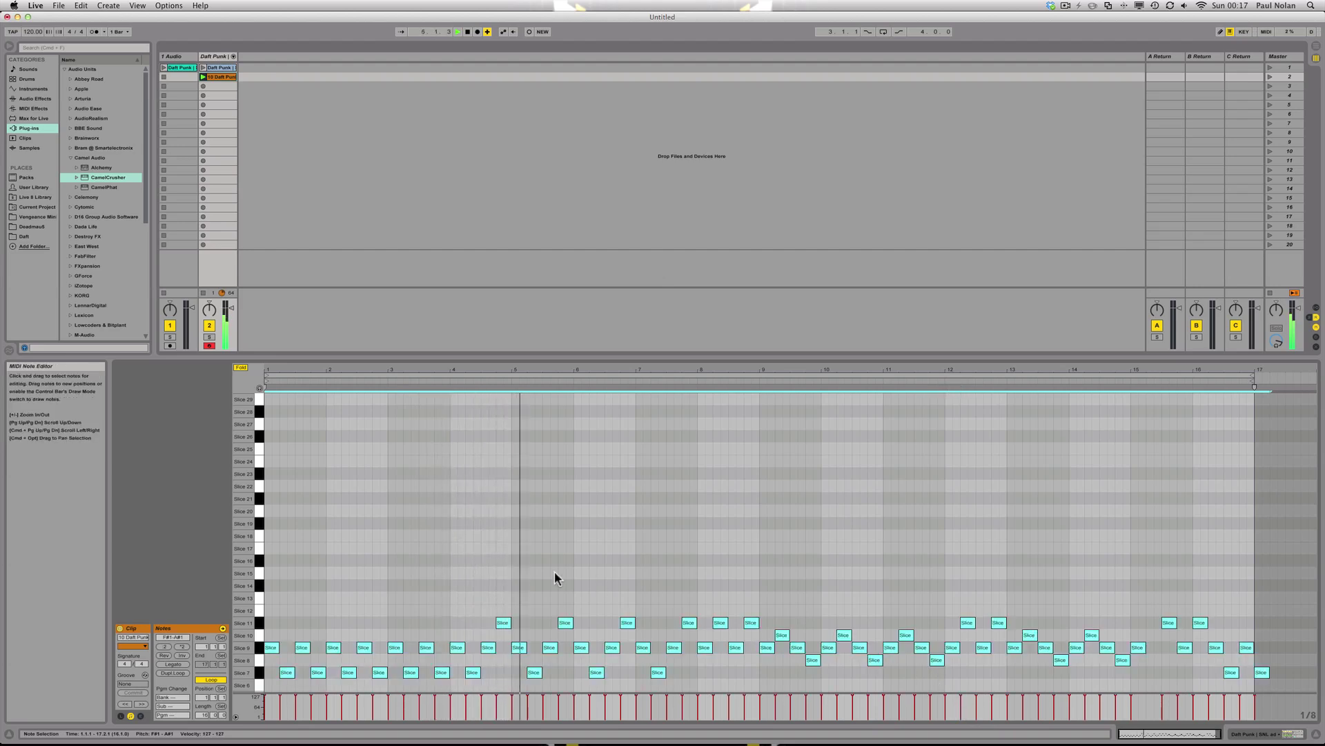
pyautogui.click(94, 32)
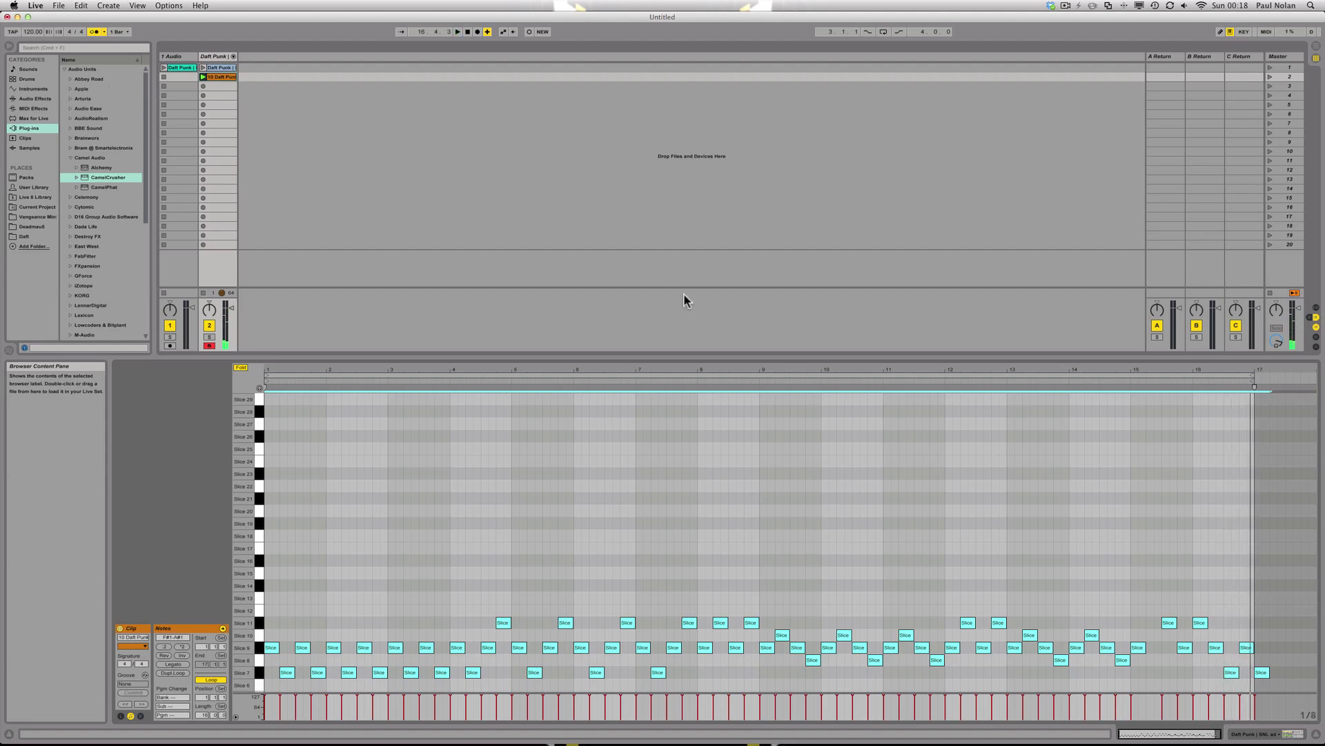
# Step: Copy the Slice 9 note at the start of bar 15 to the empty second beat, and play the clip from bar 14
pyautogui.click(1130, 633)
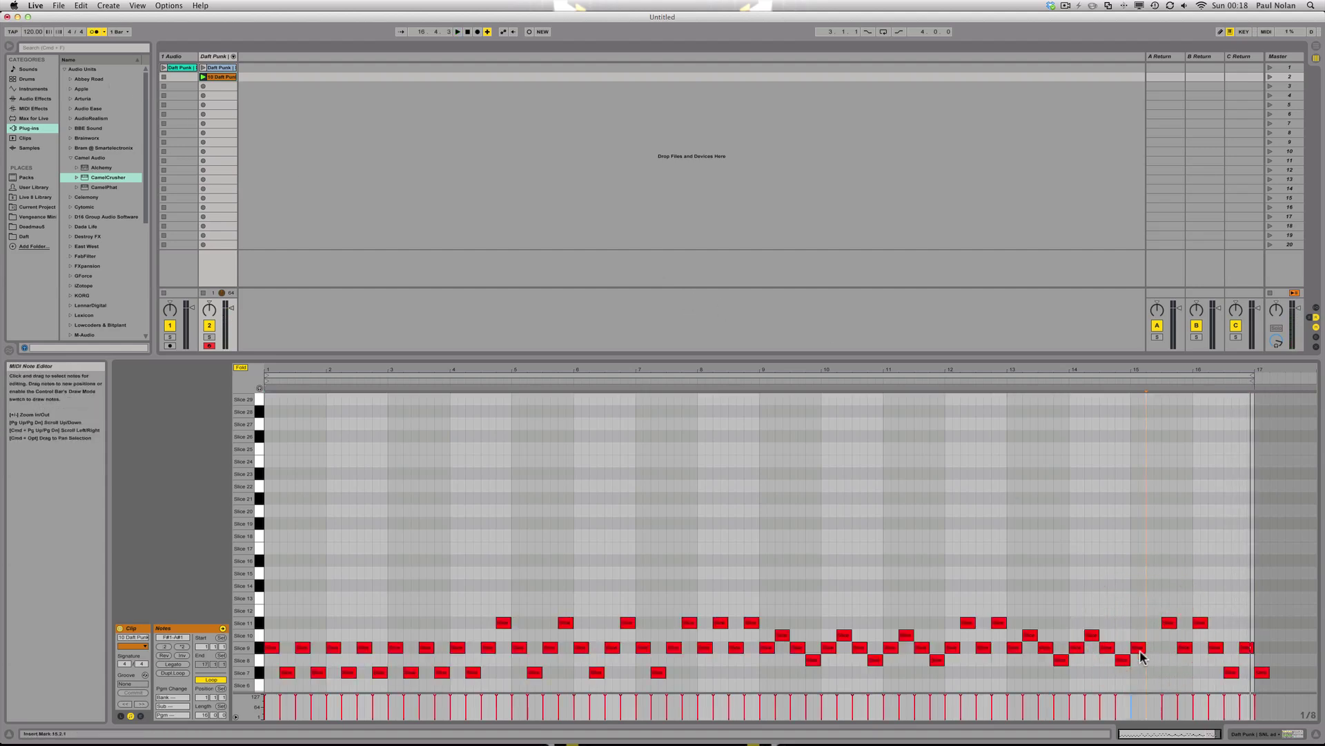
pyautogui.click(1139, 648)
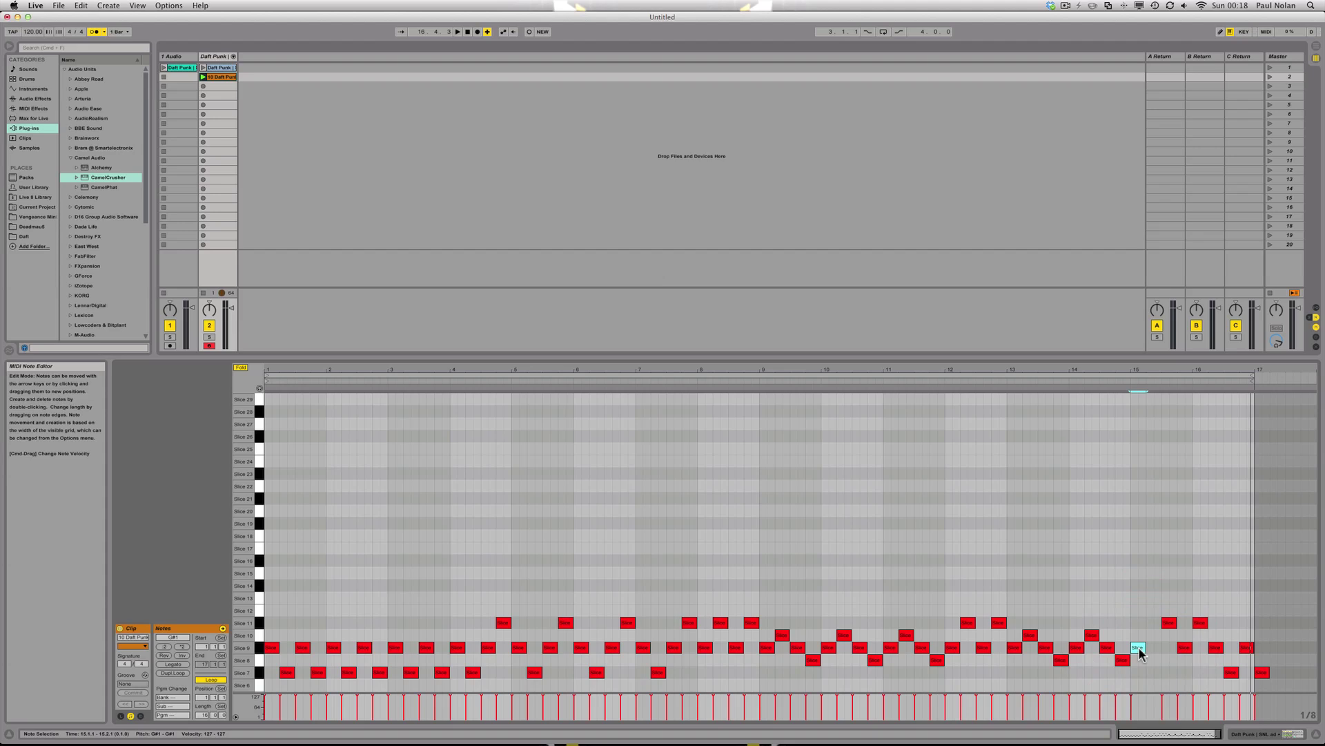
pyautogui.press('alt')
pyautogui.moveTo(1139, 653); pyautogui.dragTo(1155, 650)
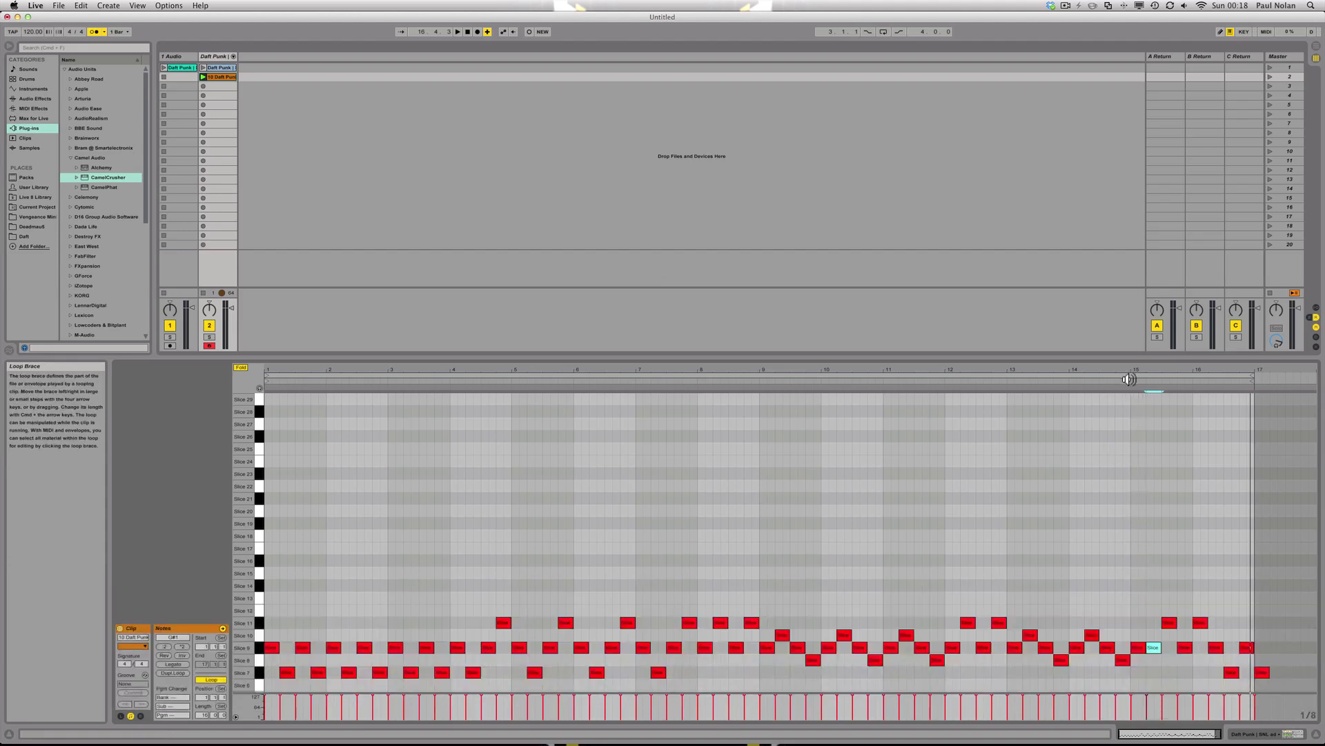
pyautogui.click(1072, 383)
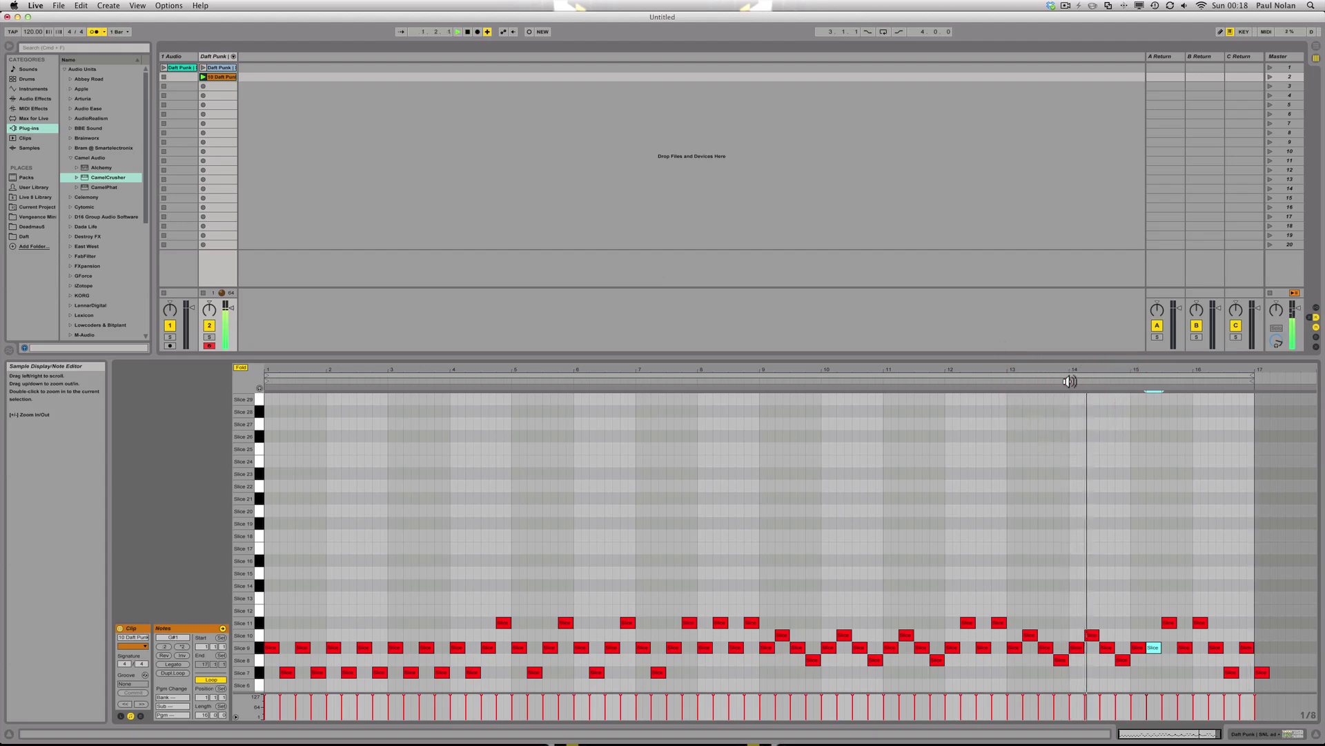